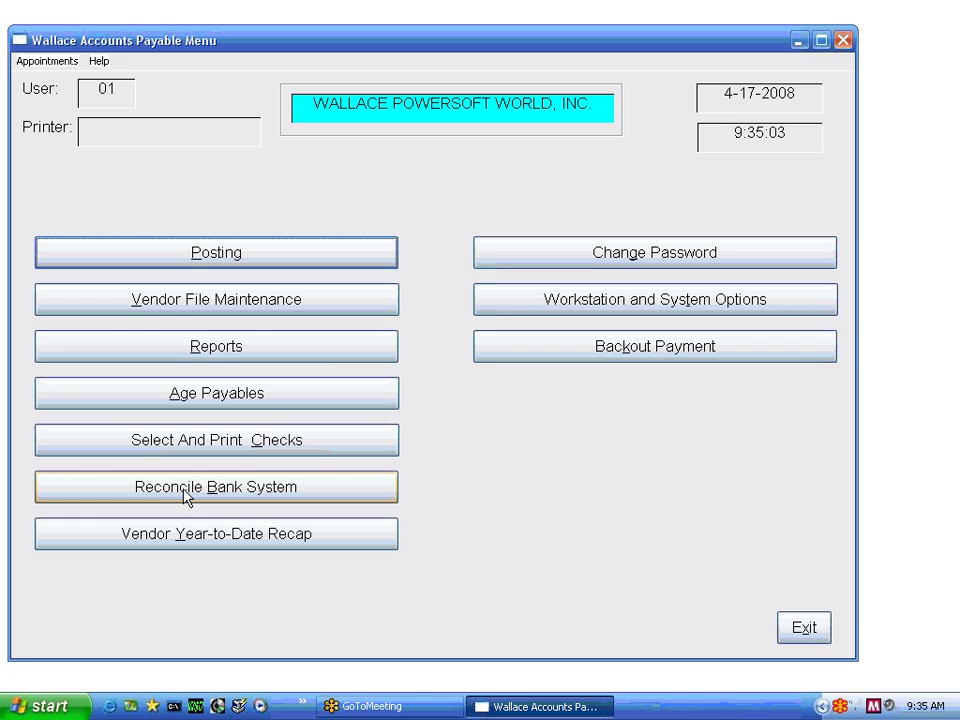
Open deposit entry in the bank reconciliation system for bank 000-R I H BANK
{"action": "left_click", "coordinate": [180, 490]}
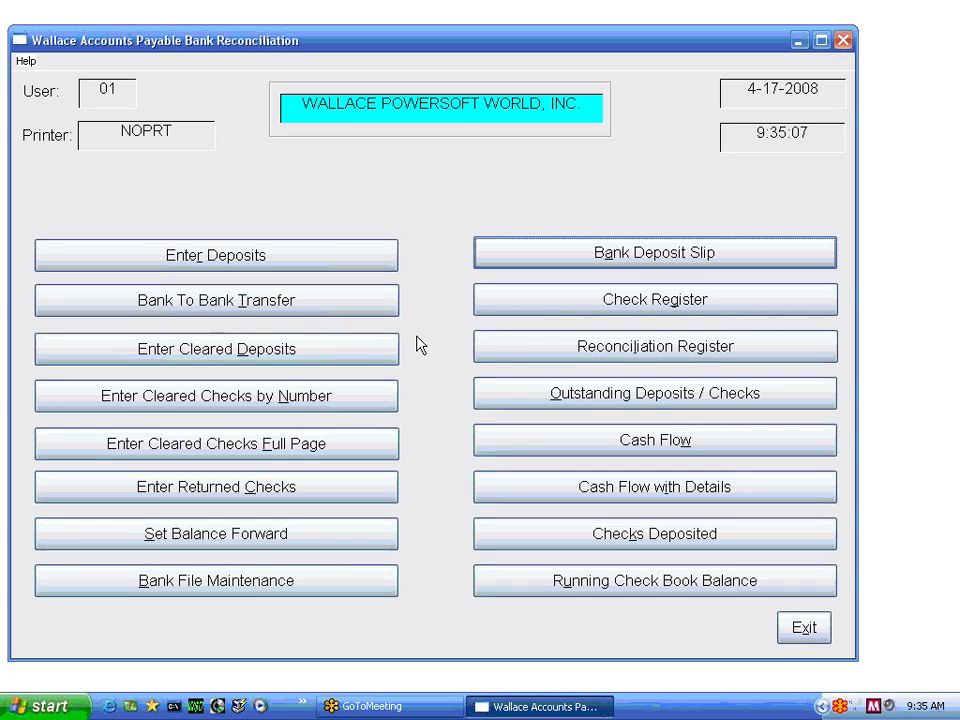
{"action": "left_click", "coordinate": [269, 259]}
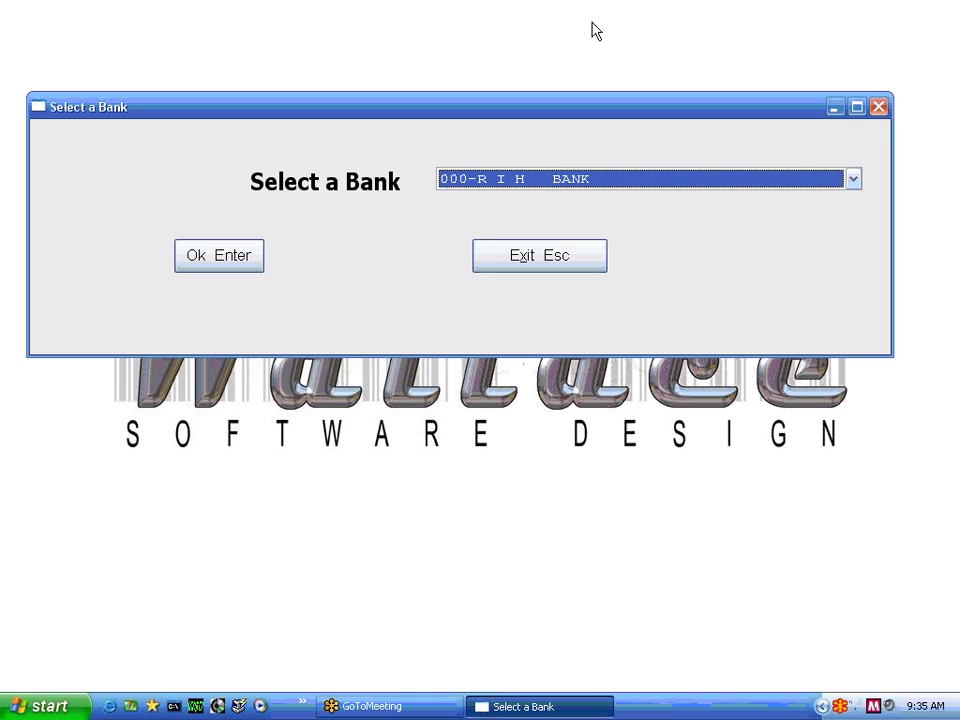
{"action": "left_click", "coordinate": [853, 180]}
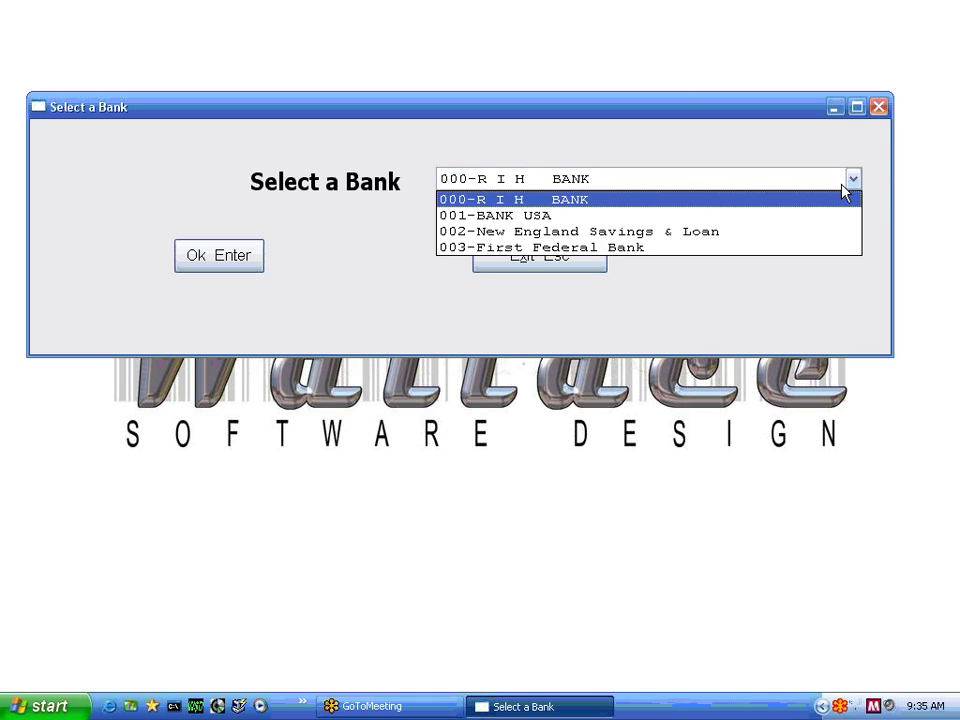
{"action": "left_click", "coordinate": [566, 204]}
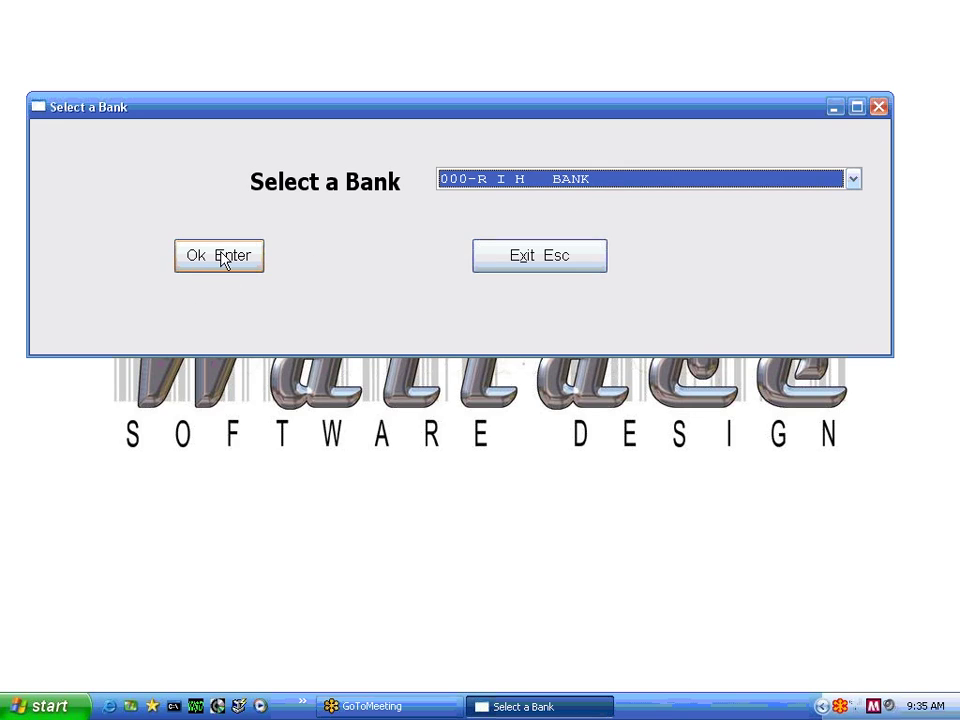
{"action": "left_click", "coordinate": [222, 257]}
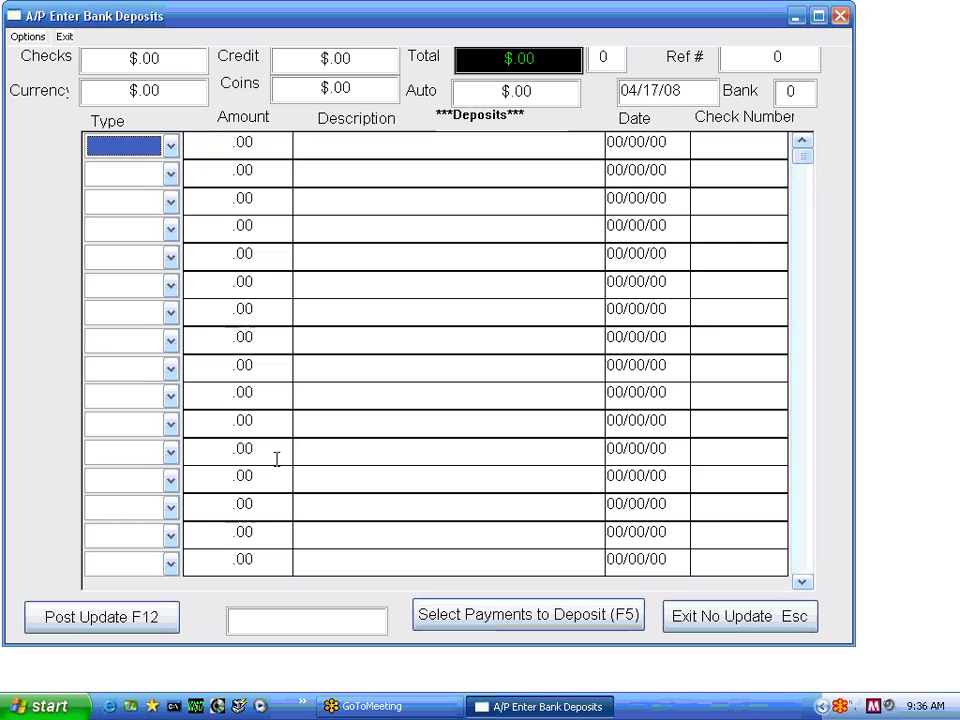
List payments available to deposit from 00/00/00 to 04/17/08, including all payment types
{"action": "left_click", "coordinate": [511, 621]}
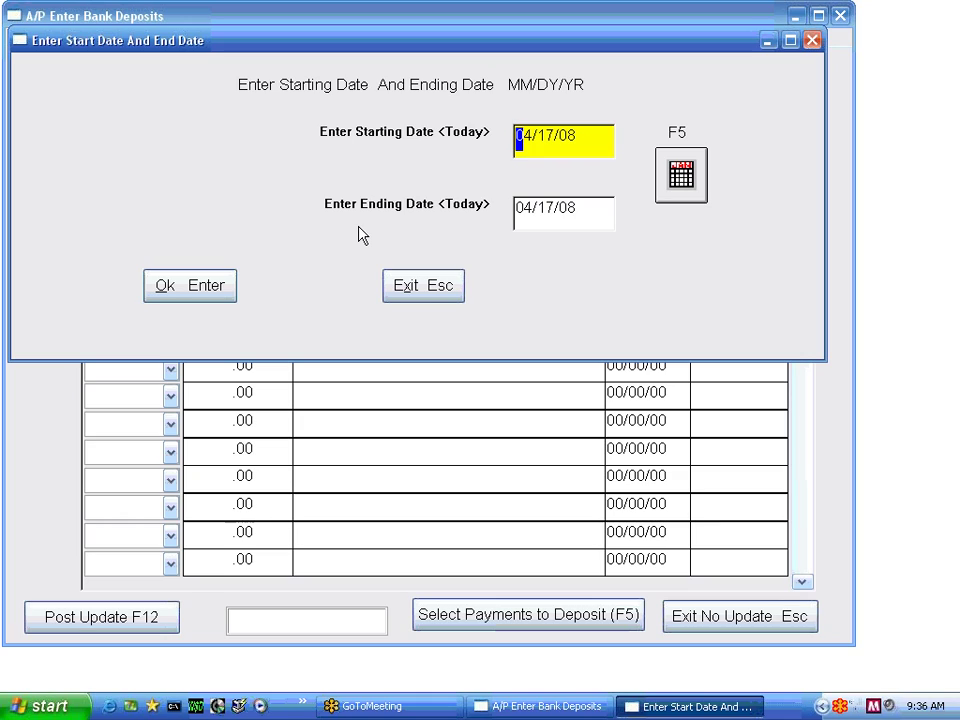
{"action": "type", "text": "000000"}
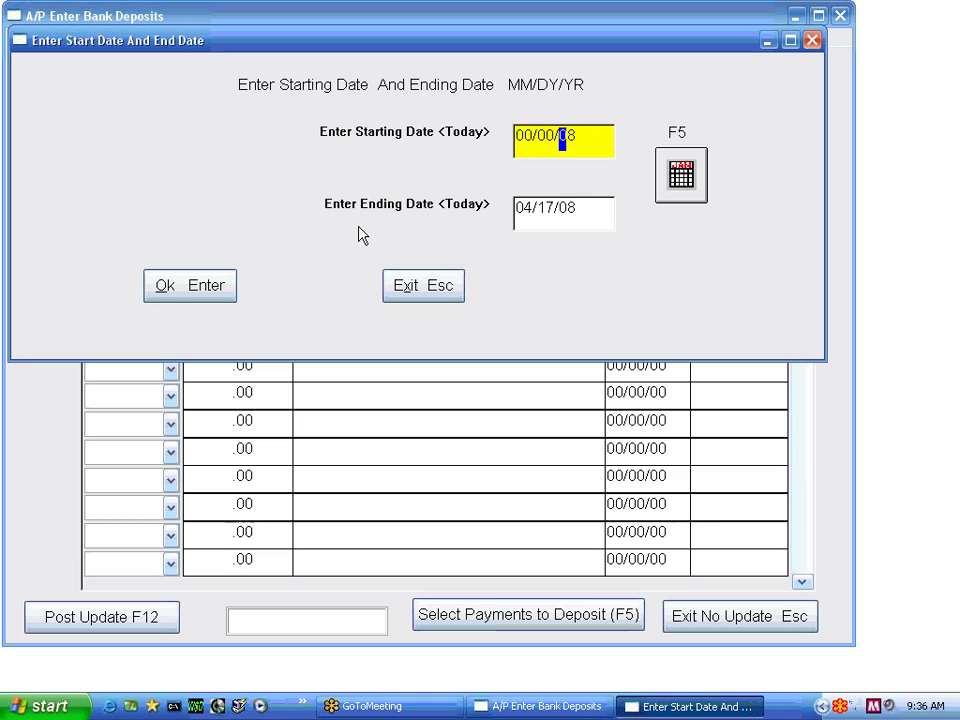
{"action": "key", "text": "Return"}
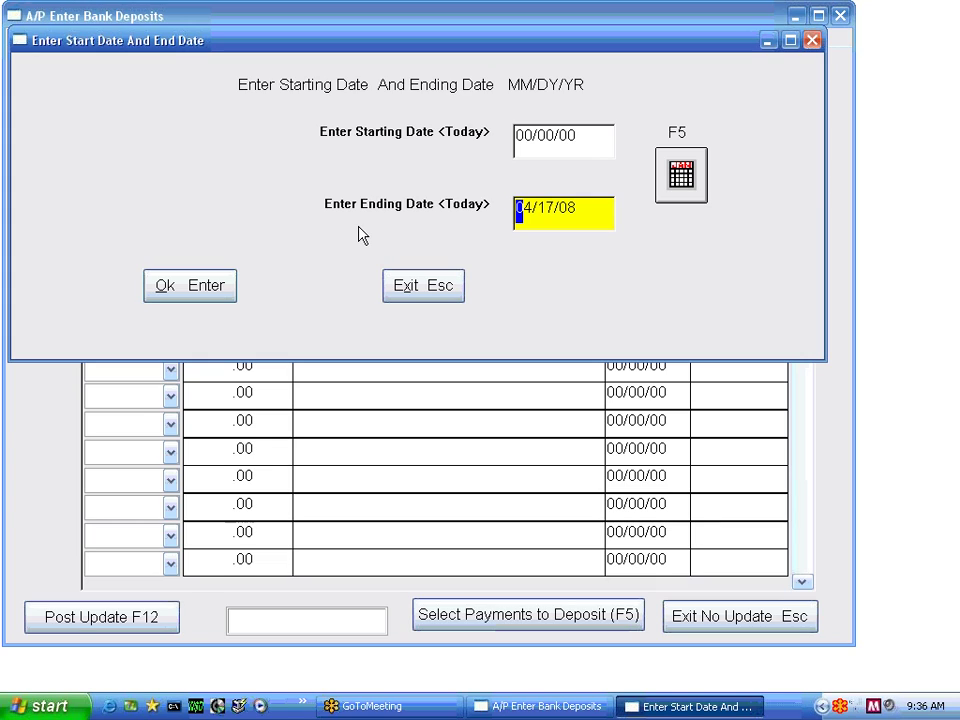
{"action": "key", "text": "Return"}
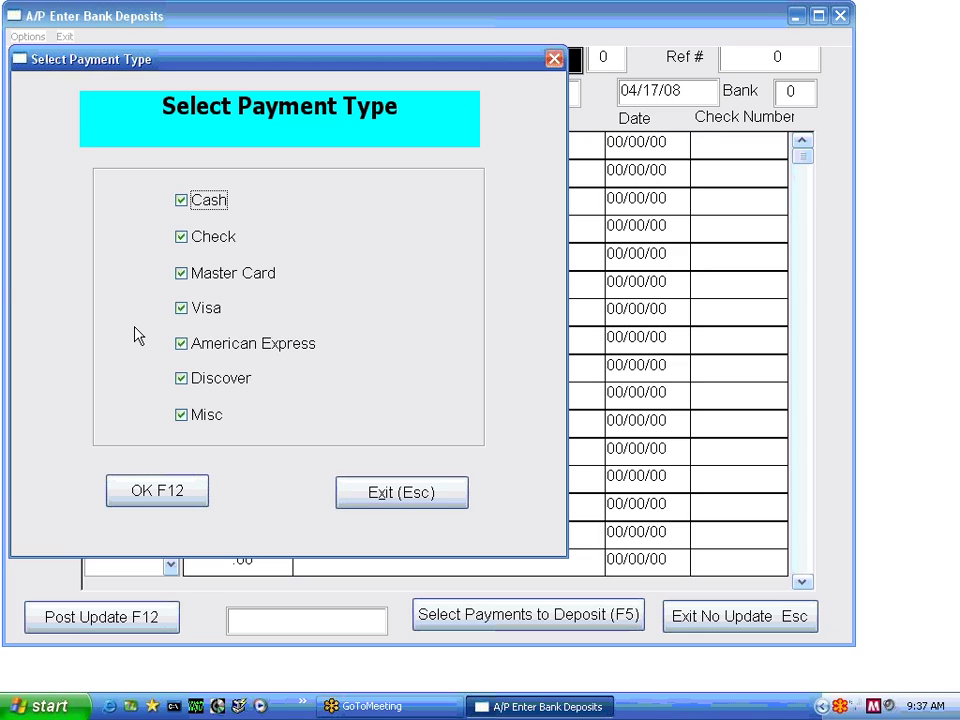
{"action": "left_click", "coordinate": [167, 497]}
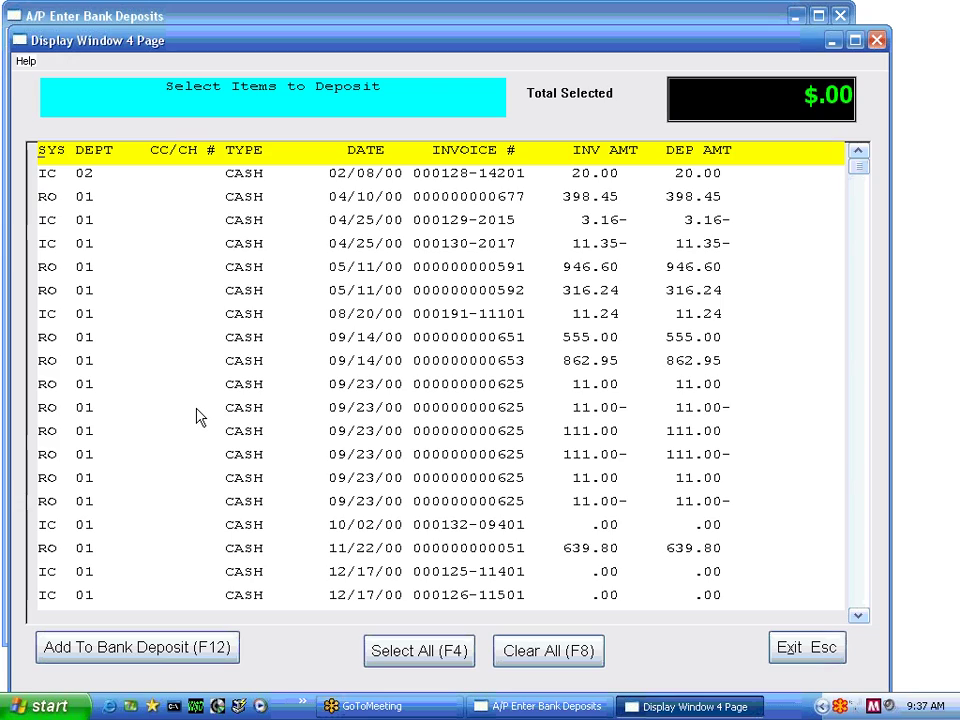
Select the 20.00, 398.45, 946.60, 11.24 and 862.95 cash payments for deposit
{"action": "key", "text": "Down"}
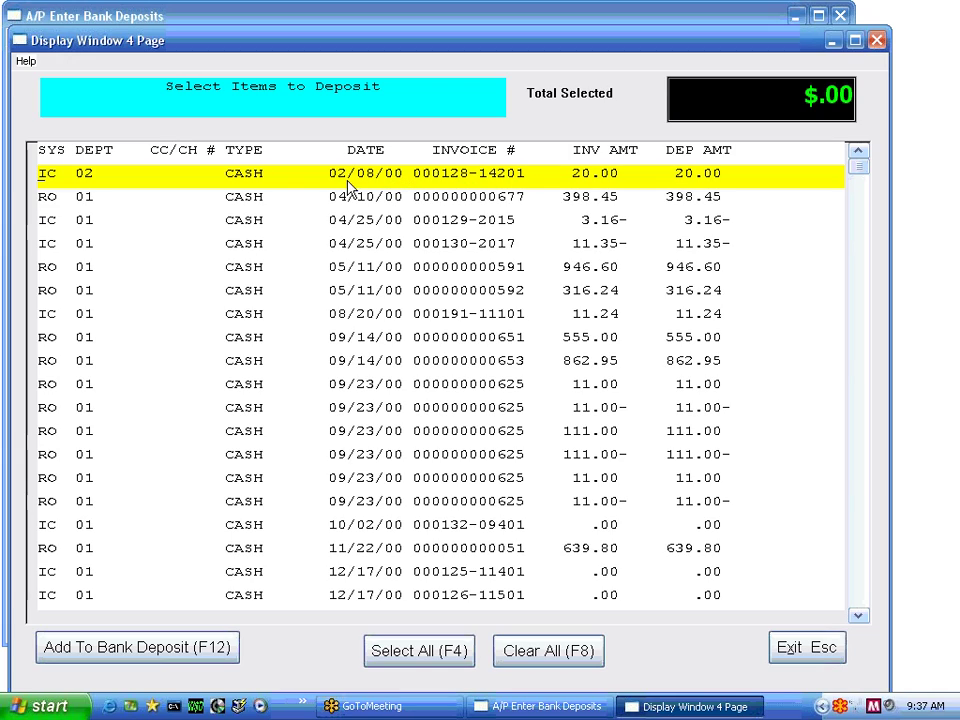
{"action": "left_click", "coordinate": [253, 196]}
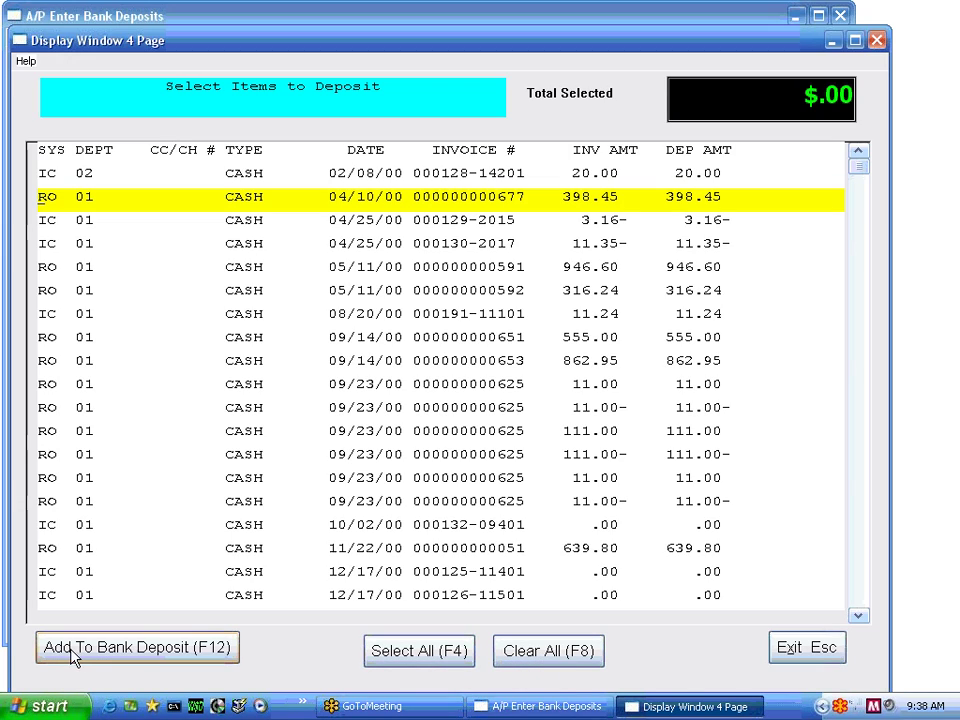
{"action": "left_click", "coordinate": [365, 180]}
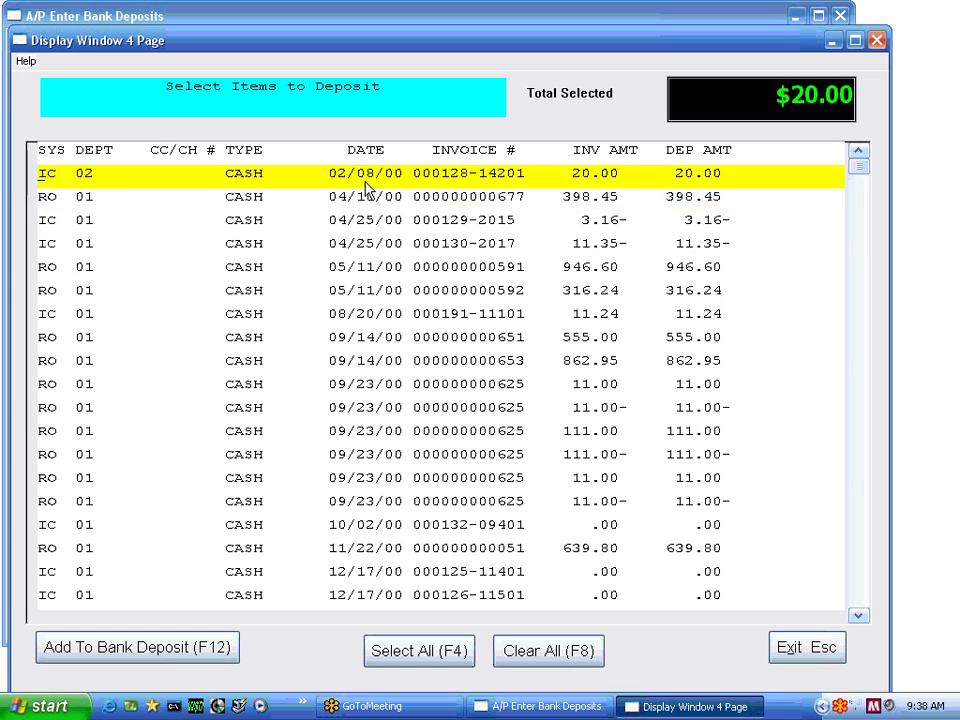
{"action": "left_click", "coordinate": [377, 200]}
{"action": "left_click", "coordinate": [388, 268]}
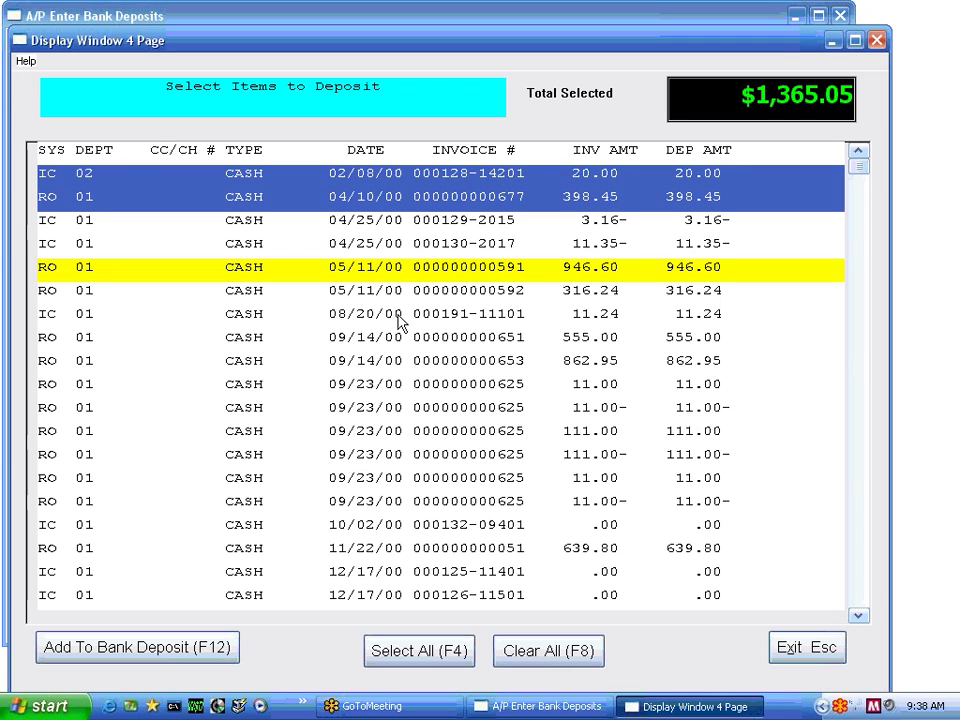
{"action": "left_click", "coordinate": [398, 316]}
{"action": "left_click", "coordinate": [396, 364]}
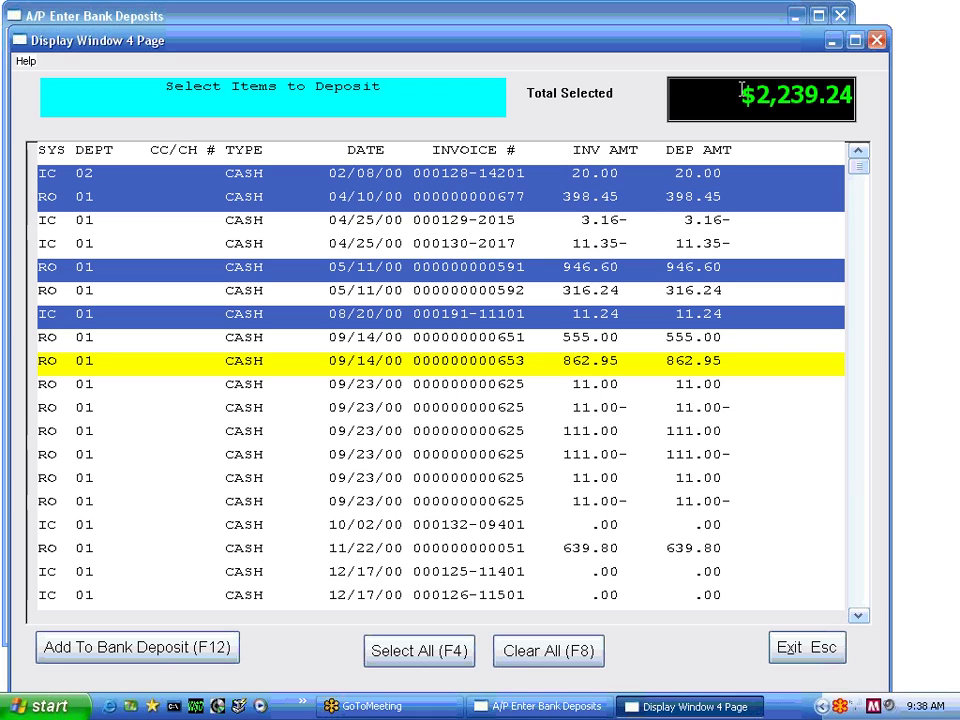
Select all payments for deposit and exclude the 162710.00 check dated 02/06/06
{"action": "left_click", "coordinate": [424, 653]}
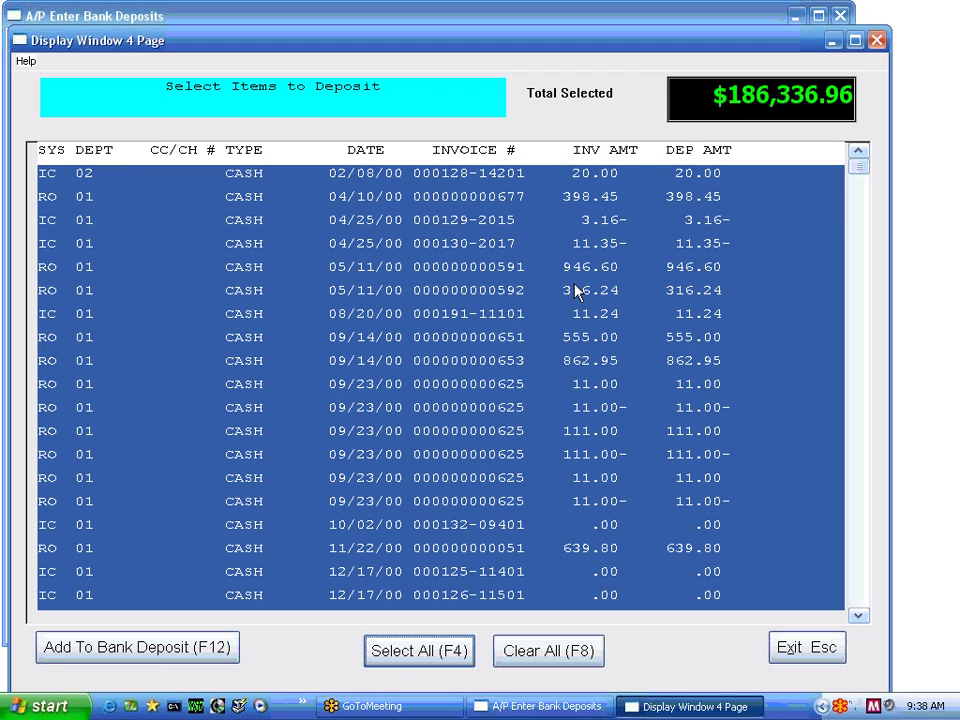
{"action": "left_click", "coordinate": [428, 659]}
{"action": "left_click_drag", "start_coordinate": [866, 625], "coordinate": [862, 620]}
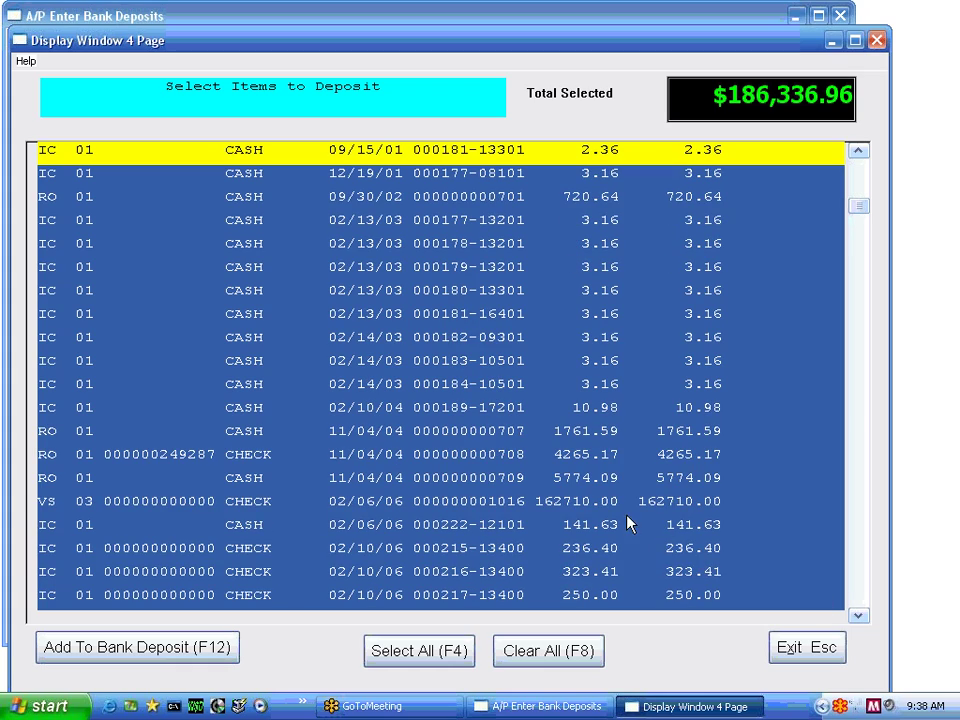
{"action": "left_click", "coordinate": [476, 503]}
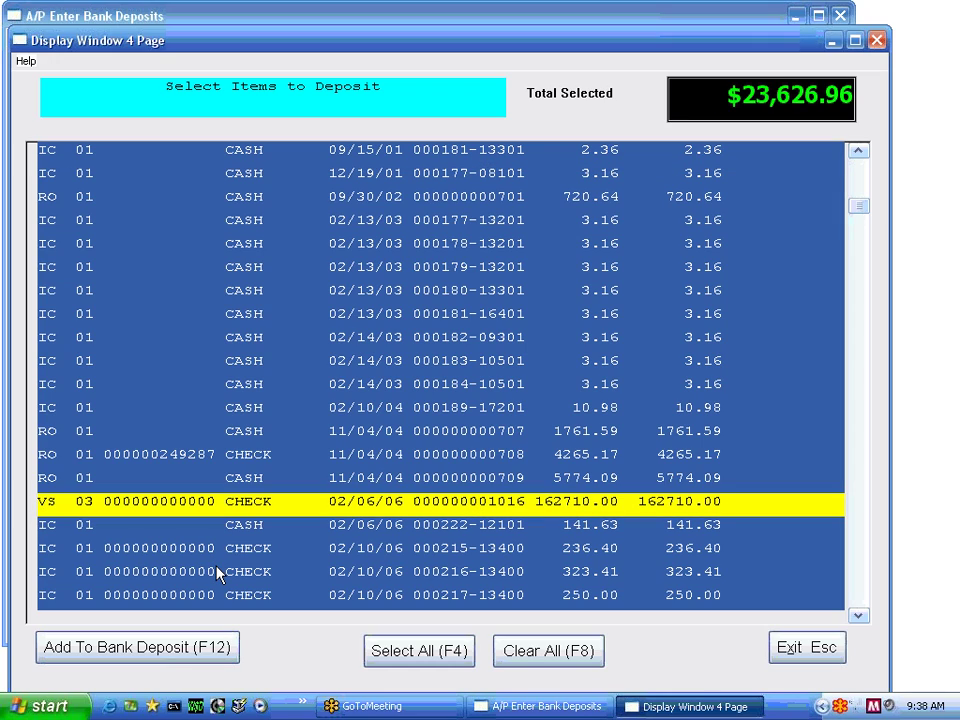
{"action": "key", "text": "Up"}
{"action": "key", "text": "Up"}
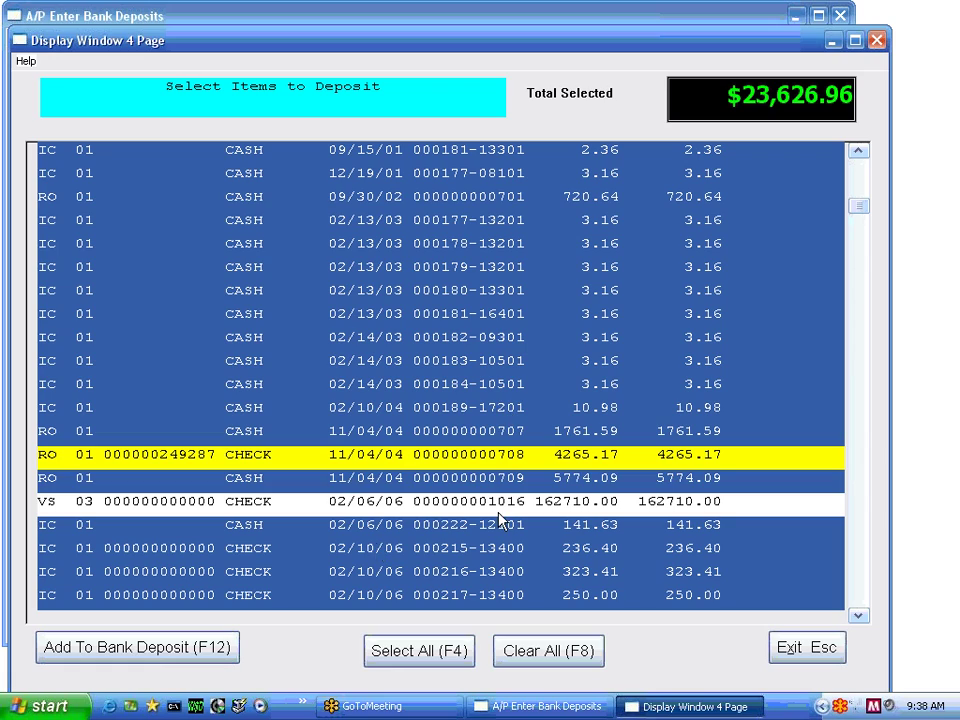
{"action": "left_click", "coordinate": [497, 503]}
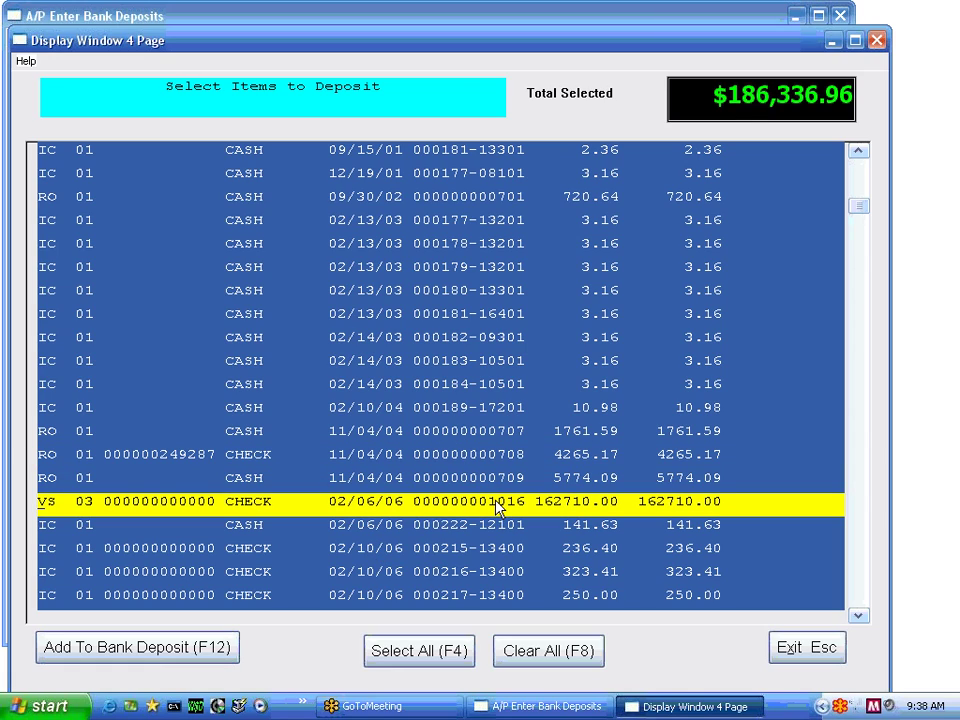
{"action": "left_click", "coordinate": [492, 503]}
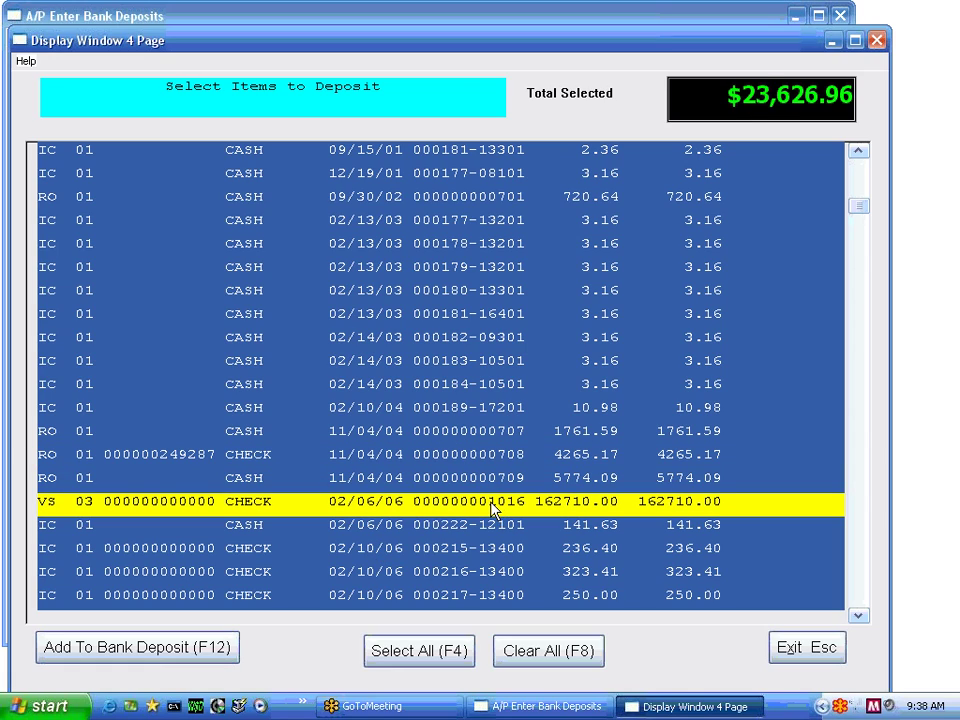
Exclude the second 02/13/03 and second 02/14/03 cash payments, the 250.00 check and the 75.00 cash item, and add the rest to the bank deposit
{"action": "left_click", "coordinate": [489, 366]}
{"action": "left_click", "coordinate": [484, 245]}
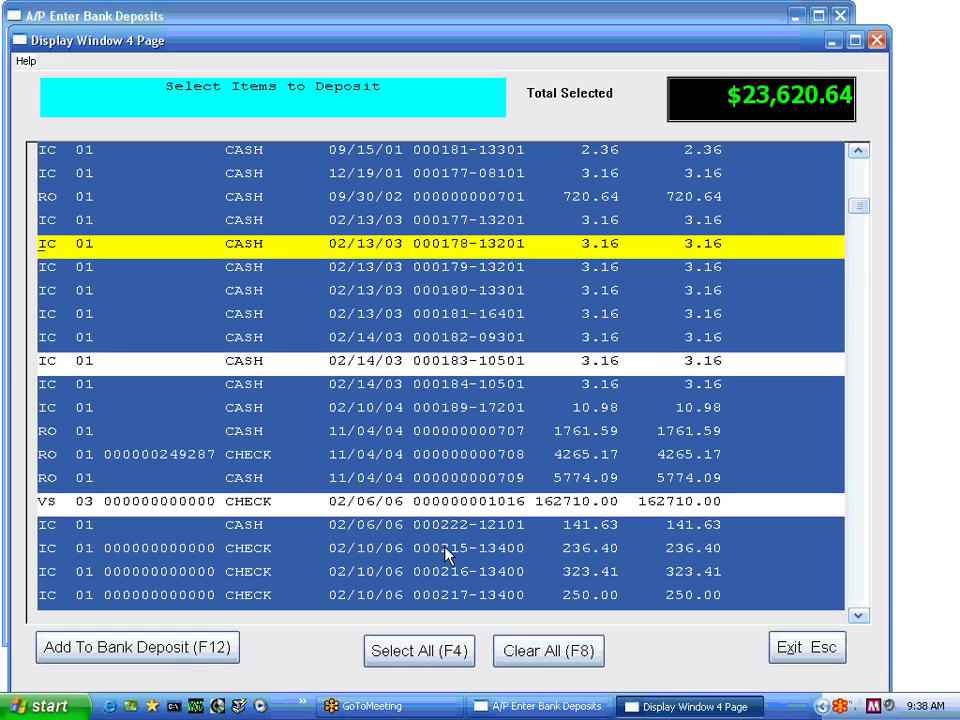
{"action": "left_click", "coordinate": [447, 597]}
{"action": "scroll", "coordinate": [460, 560], "scroll_direction": "down", "scroll_amount": 3}
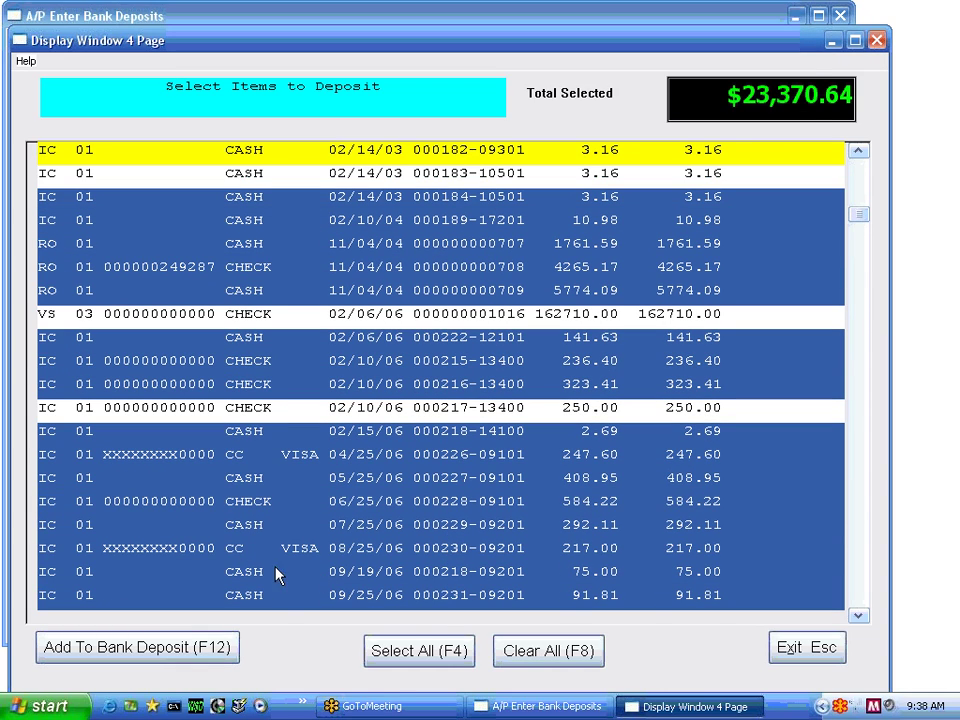
{"action": "left_click", "coordinate": [258, 573]}
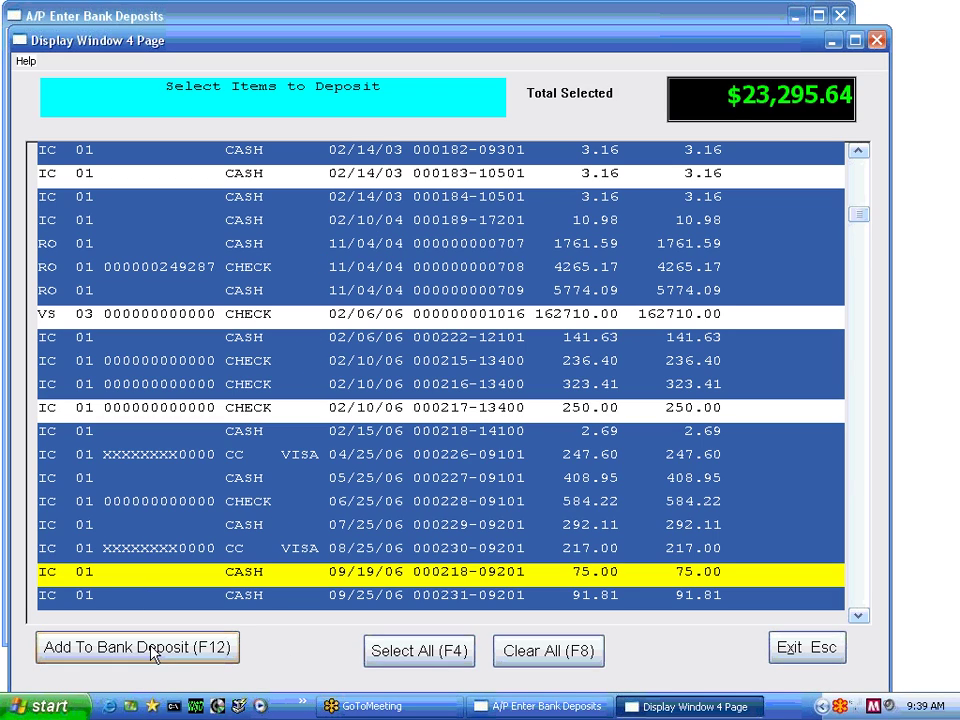
{"action": "left_click", "coordinate": [199, 655]}
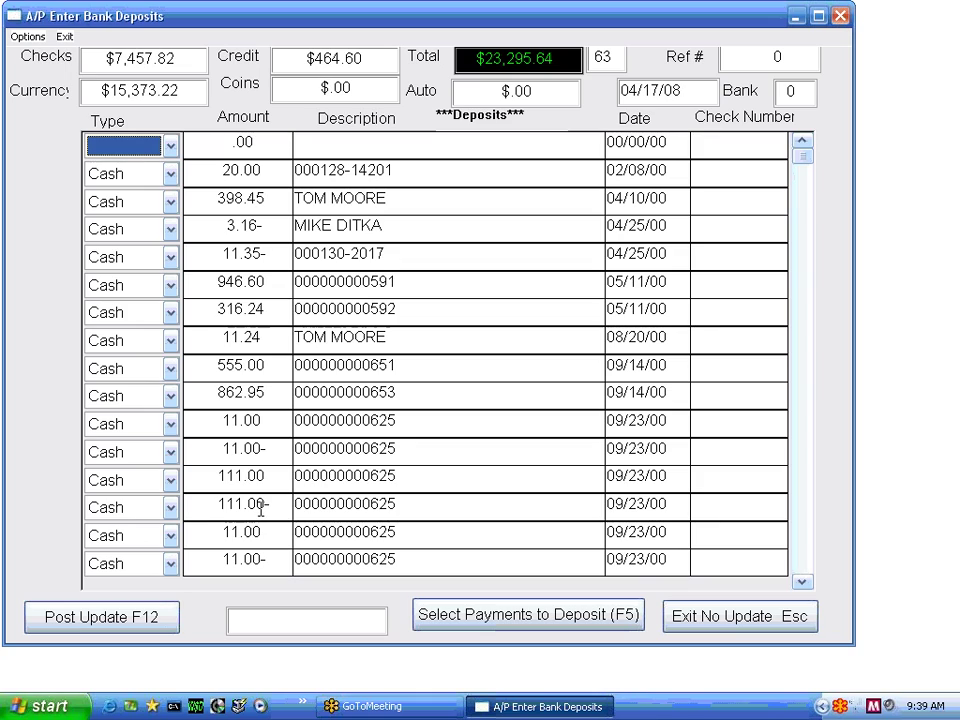
Review the deposit lines and post the deposit to the bank
{"action": "scroll", "coordinate": [348, 303], "scroll_direction": "down", "scroll_amount": 3}
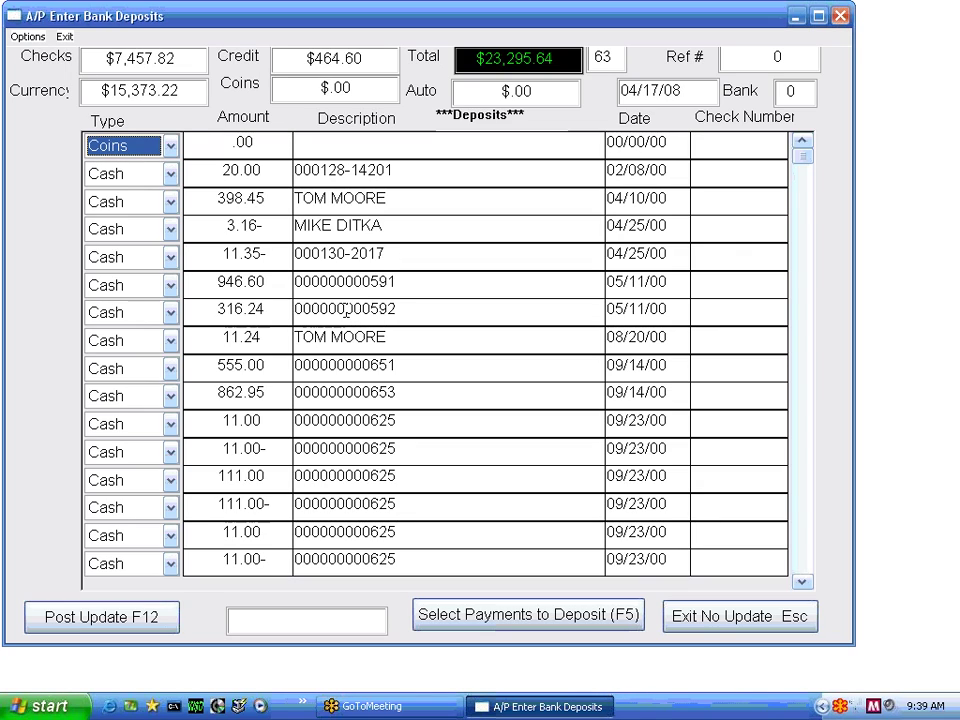
{"action": "left_click", "coordinate": [803, 582]}
{"action": "left_click", "coordinate": [803, 582]}
{"action": "left_click_drag", "start_coordinate": [803, 582], "coordinate": [803, 582]}
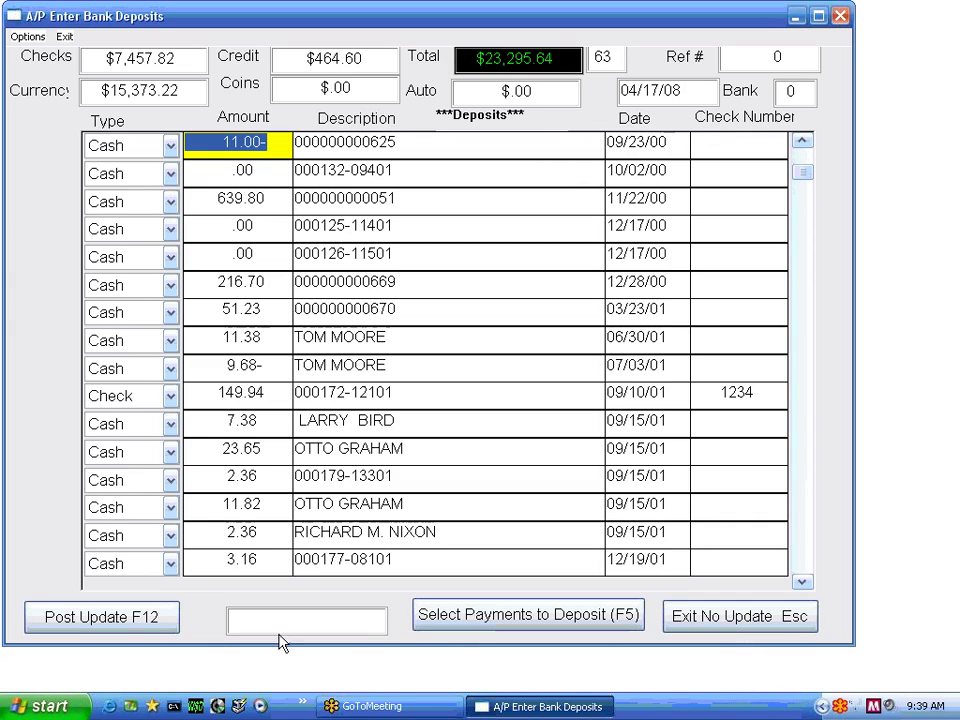
{"action": "left_click", "coordinate": [145, 622]}
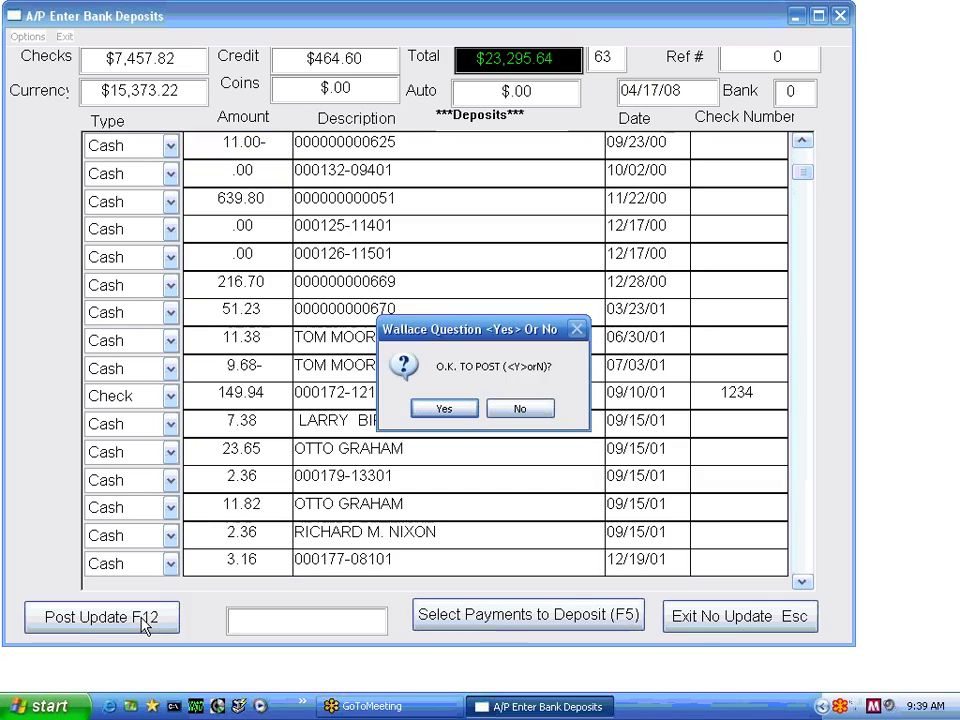
{"action": "left_click", "coordinate": [449, 410]}
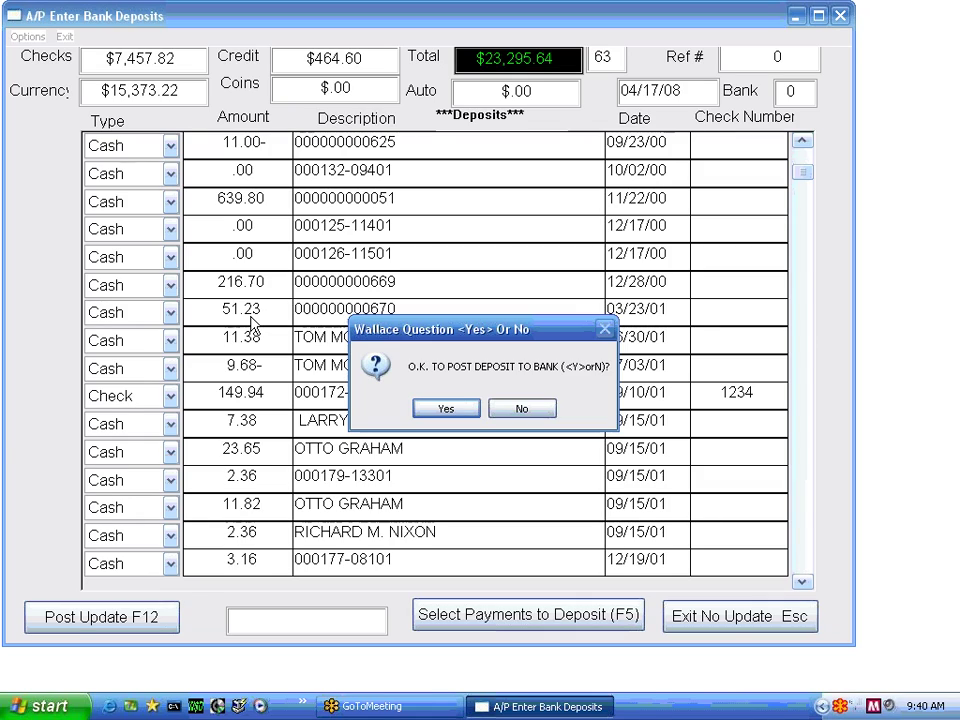
{"action": "key", "text": "y"}
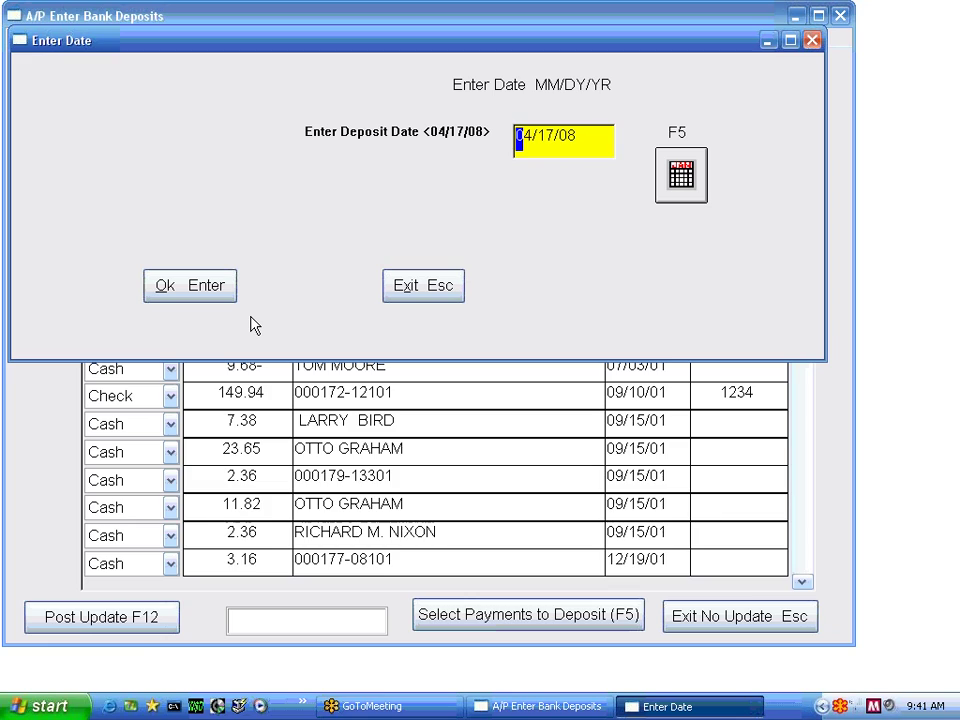
Post the deposit with deposit date 04/14/08 and update its general ledger entry
{"action": "left_click", "coordinate": [680, 175]}
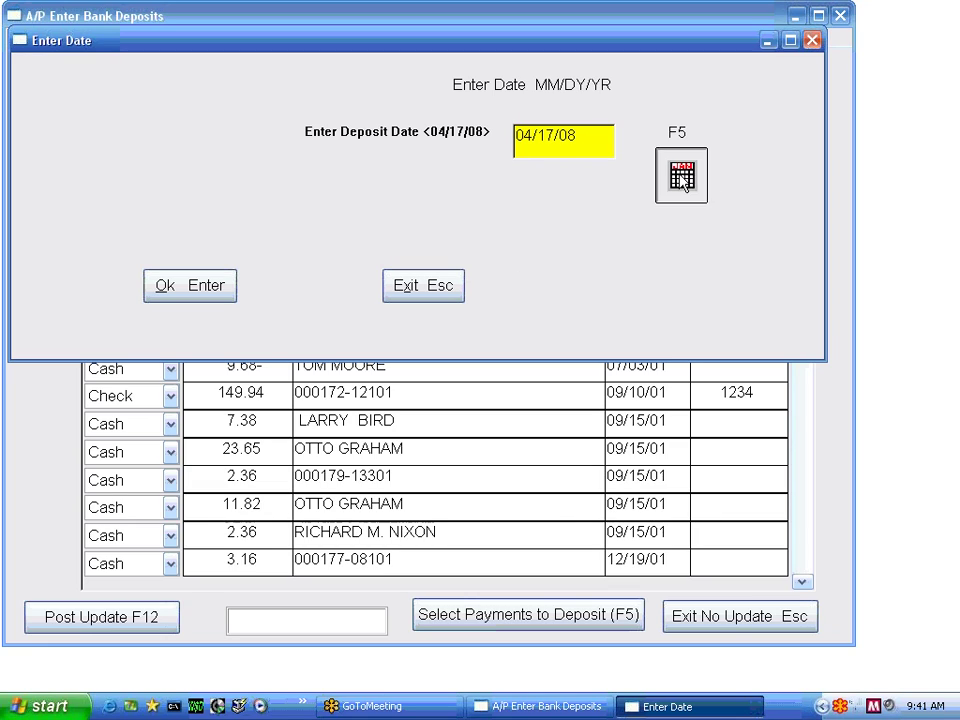
{"action": "left_click", "coordinate": [356, 306]}
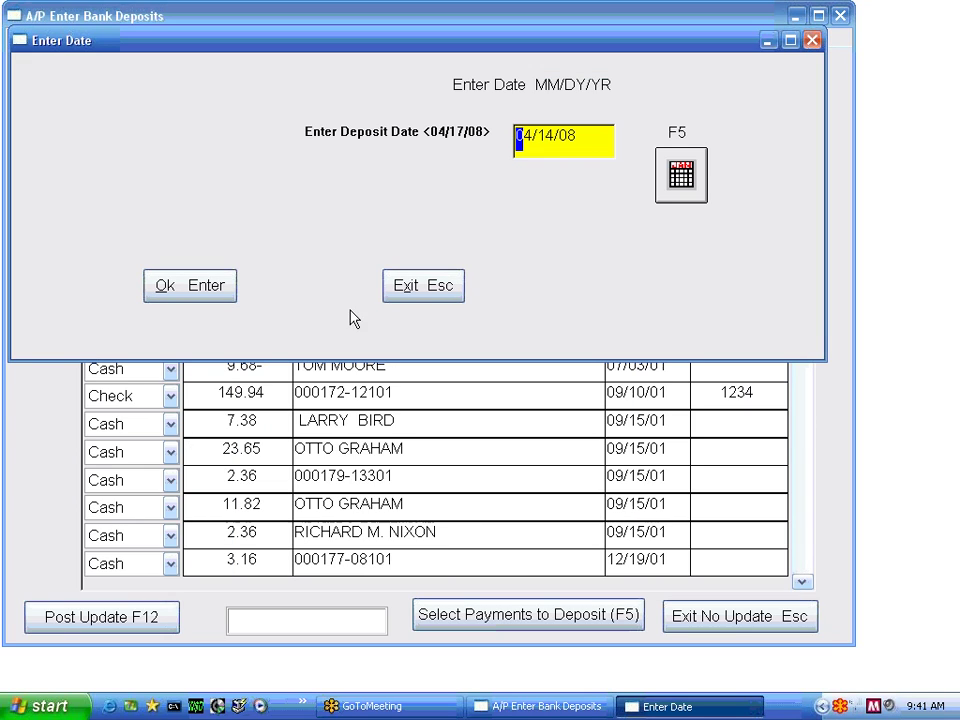
{"action": "left_click", "coordinate": [176, 289]}
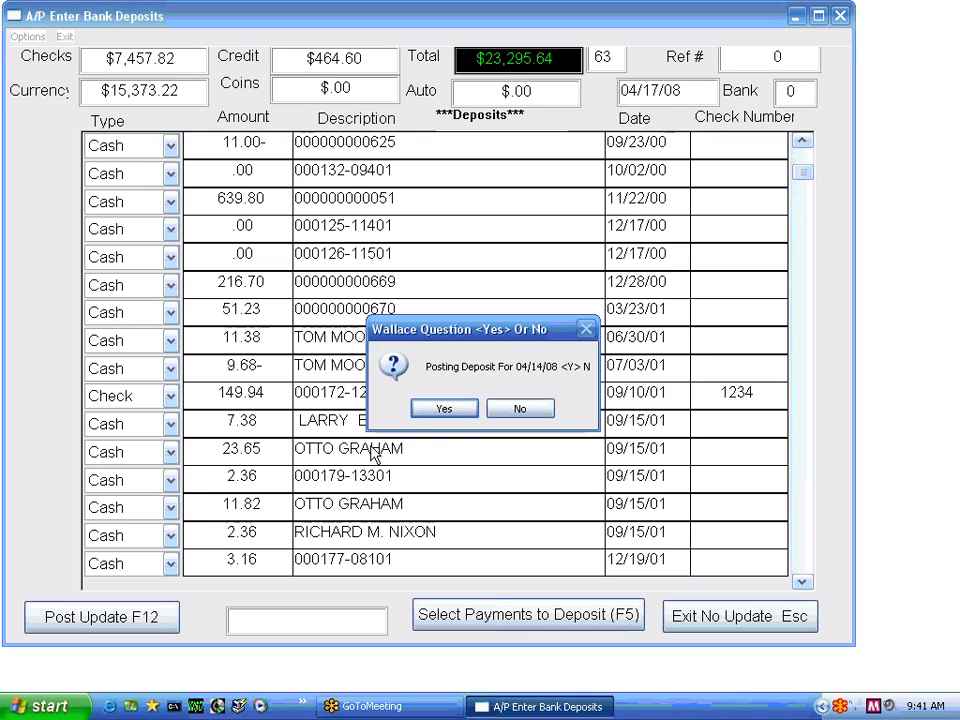
{"action": "left_click", "coordinate": [442, 409]}
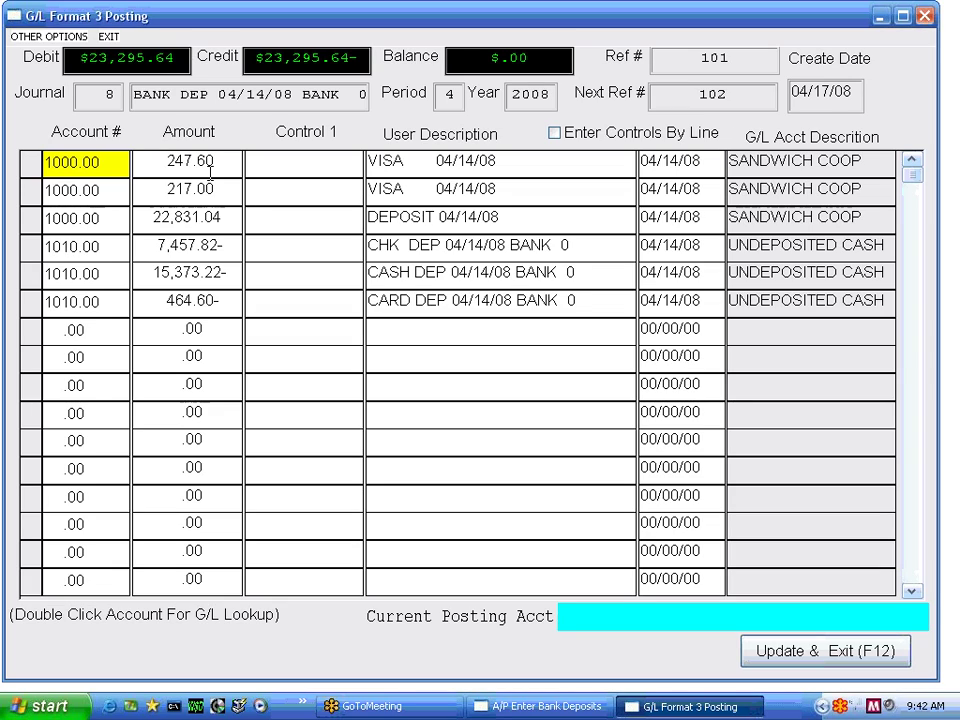
{"action": "left_click", "coordinate": [822, 652]}
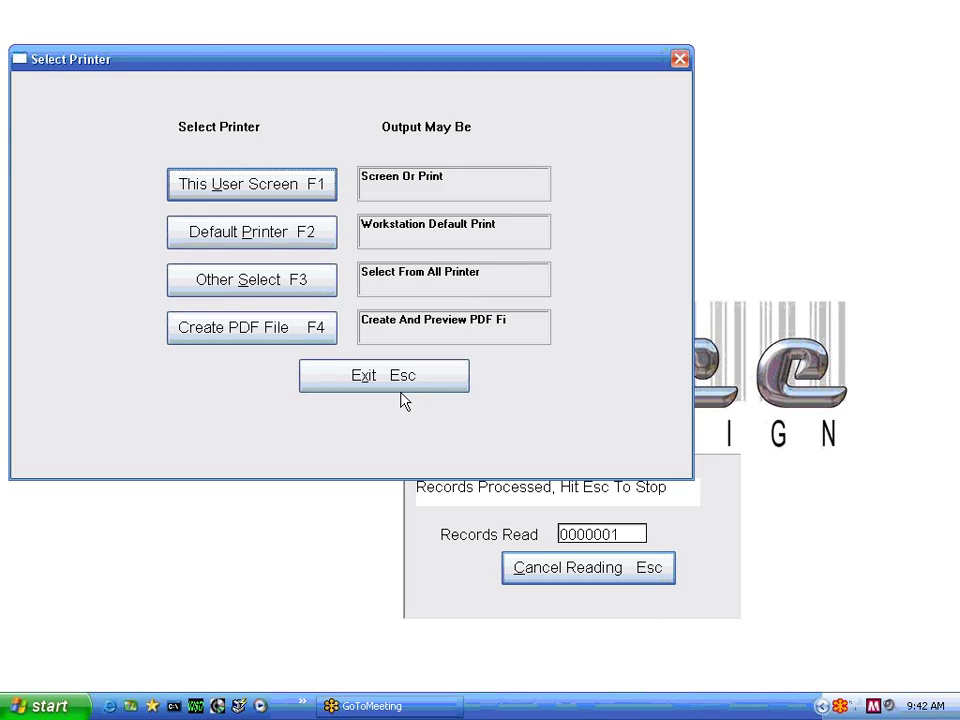
Preview the check deposit register for the posted deposit on screen and close it without printing
{"action": "left_click", "coordinate": [230, 189]}
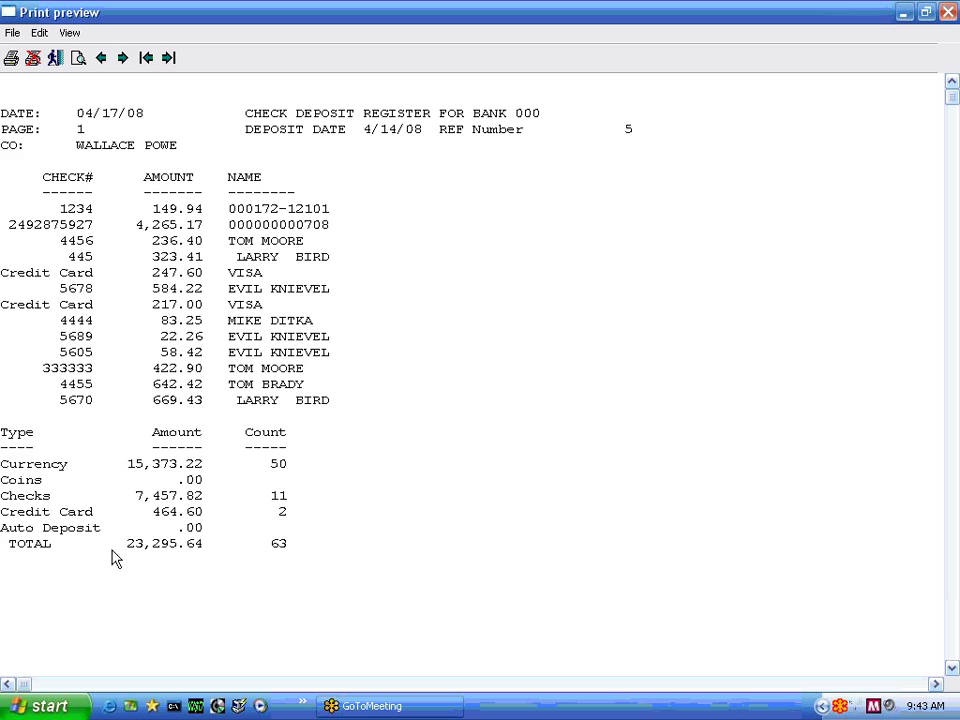
{"action": "left_click", "coordinate": [33, 58]}
{"action": "left_click", "coordinate": [445, 410]}
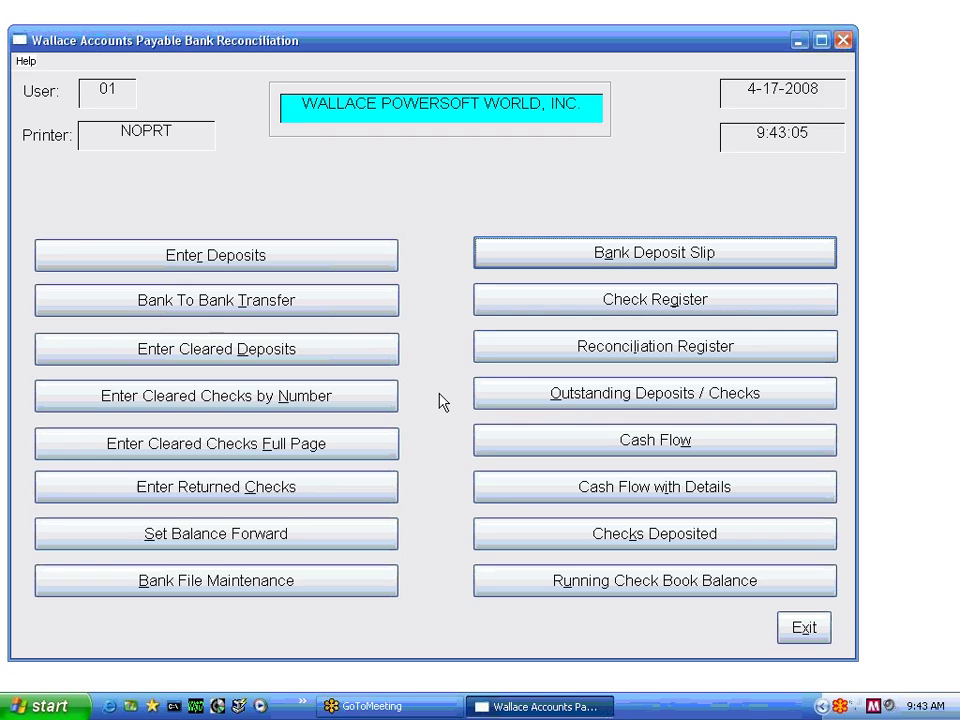
Look up the bank deposit slip of the 04/14/08 deposit, preview it on screen and return to the bank reconciliation menu
{"action": "left_click", "coordinate": [591, 256]}
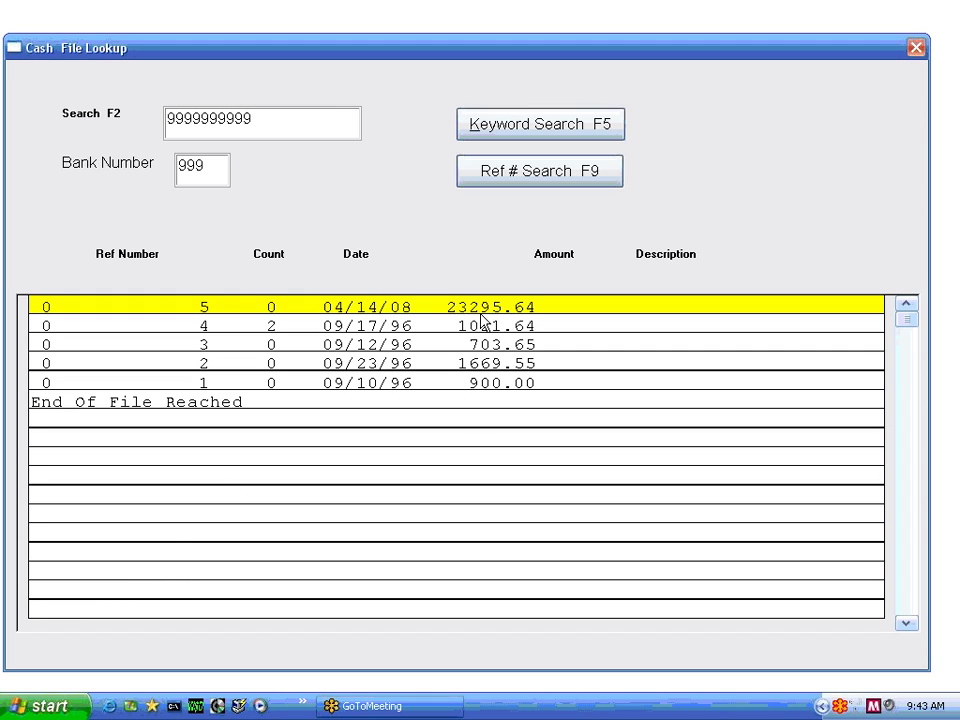
{"action": "double_click", "coordinate": [367, 314]}
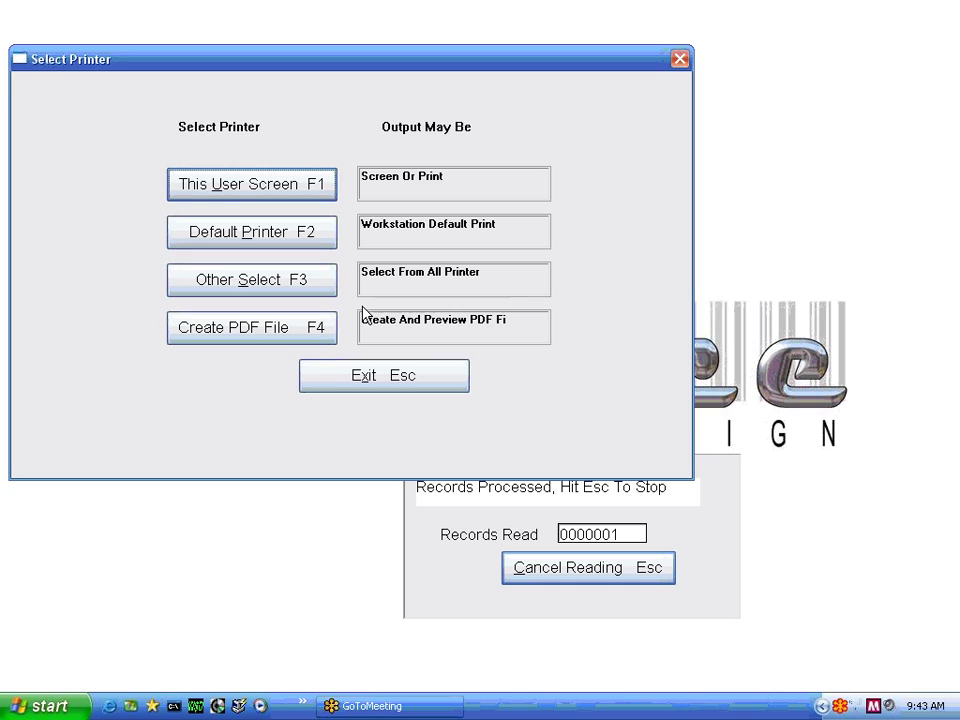
{"action": "left_click", "coordinate": [302, 189]}
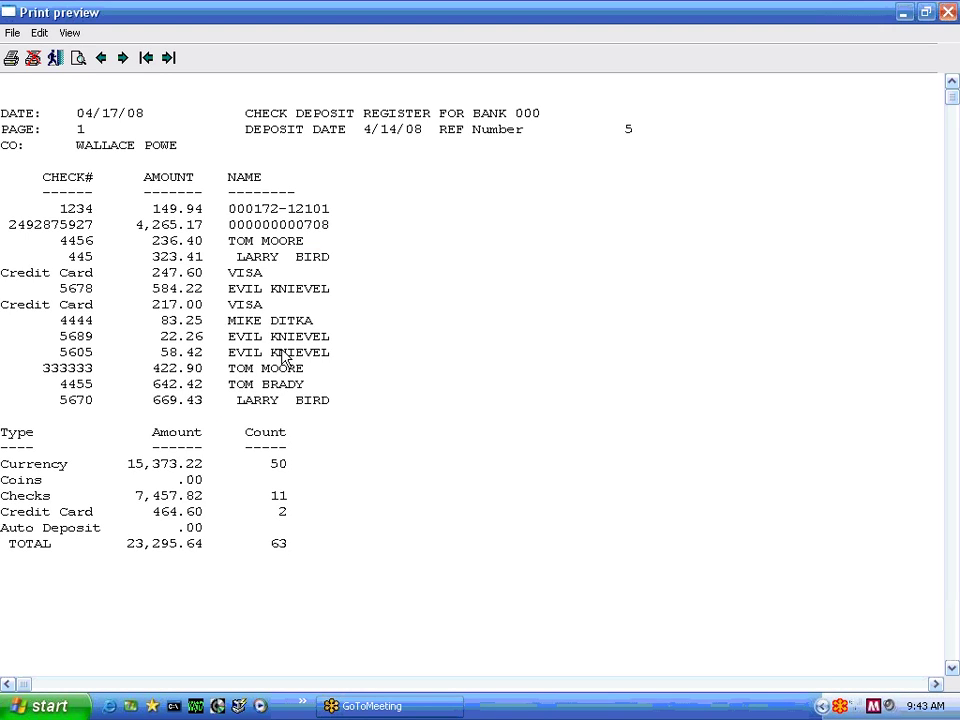
{"action": "left_click", "coordinate": [32, 57]}
{"action": "left_click", "coordinate": [444, 410]}
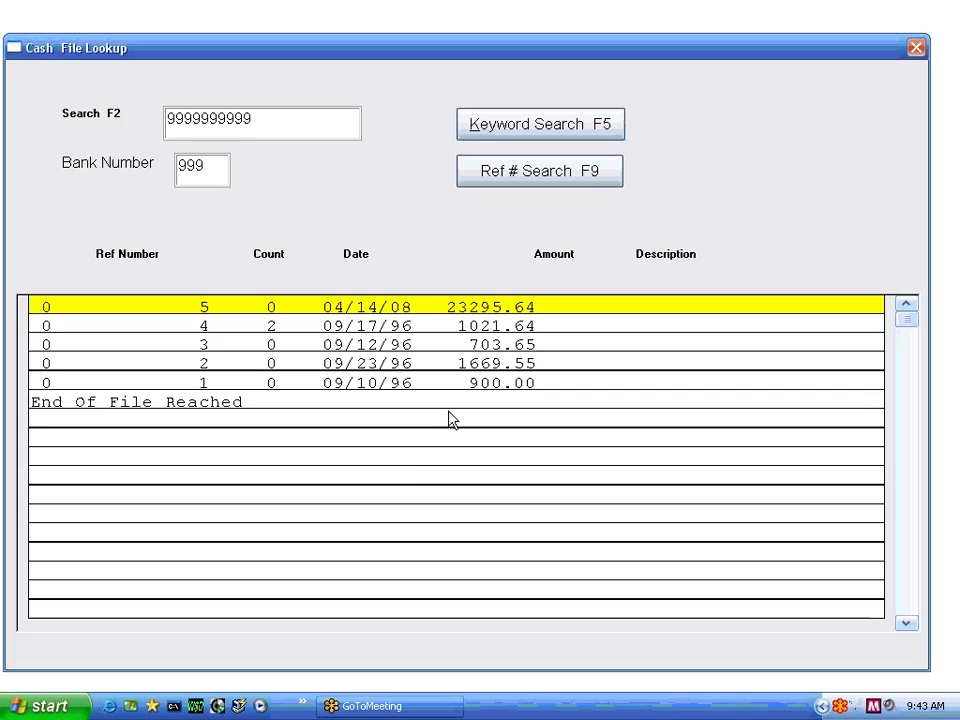
{"action": "key", "text": "Escape"}
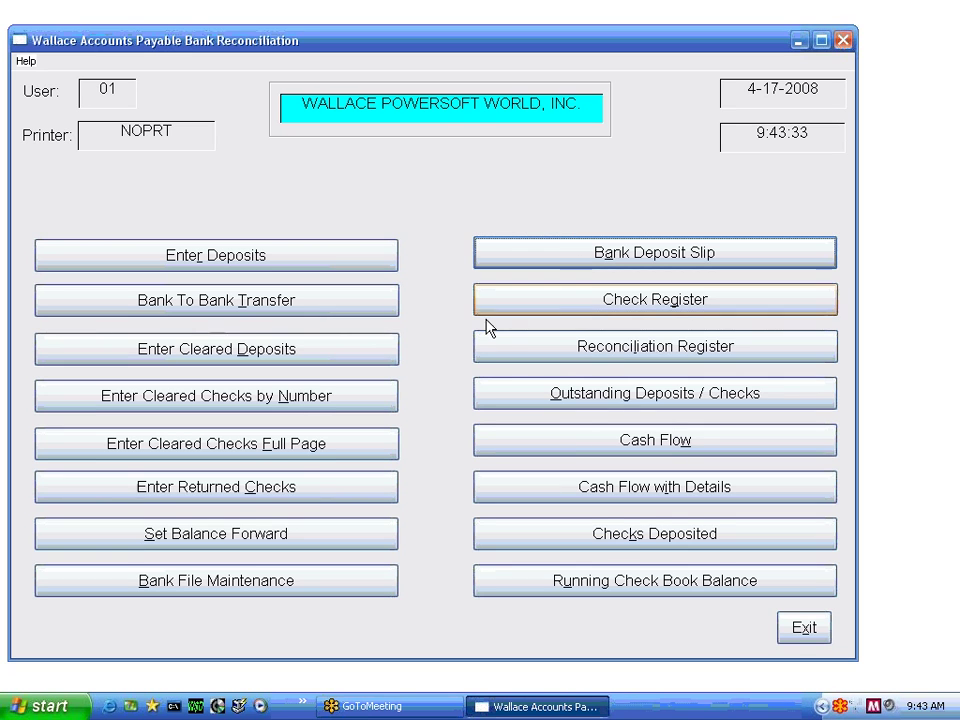
Start a new deposit for the R I H bank and list payments of all types from 00/00/00 to 04/17/08
{"action": "left_click", "coordinate": [254, 264]}
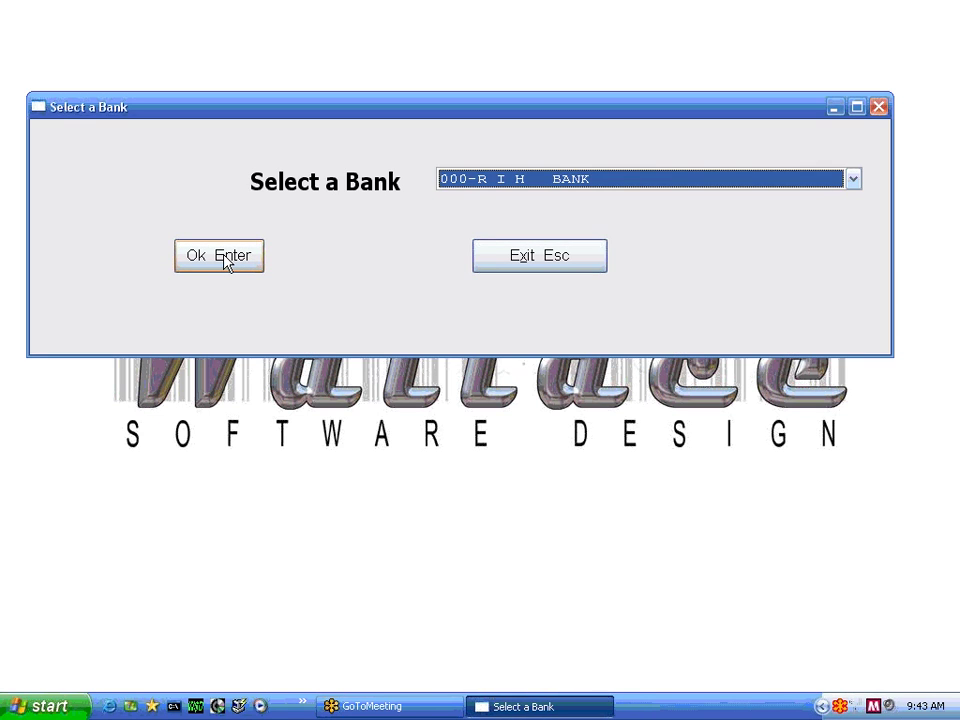
{"action": "left_click", "coordinate": [226, 263]}
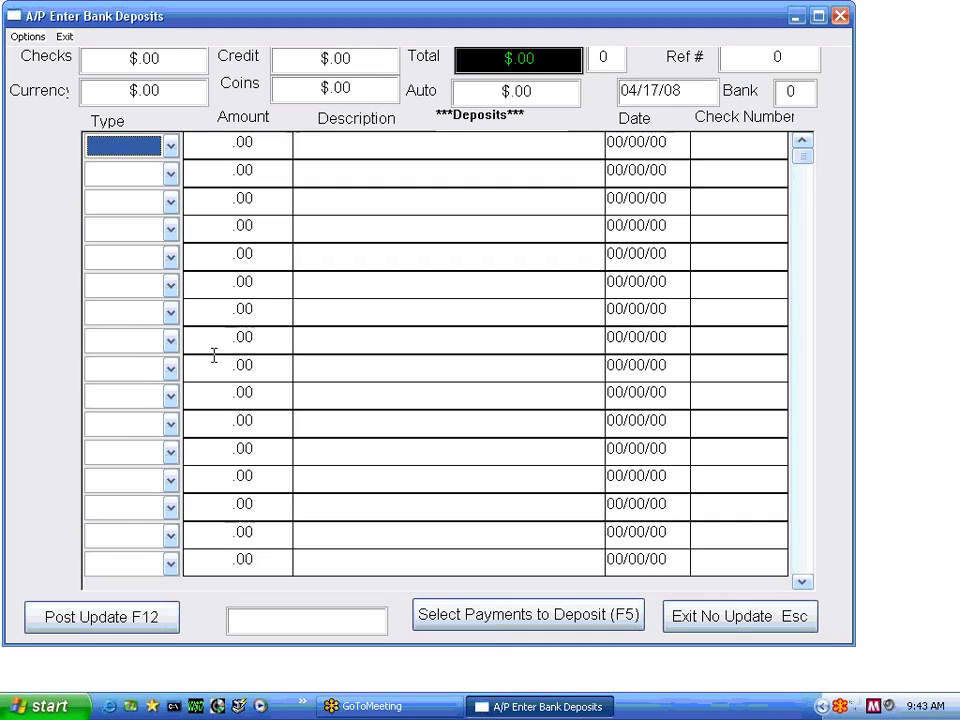
{"action": "left_click", "coordinate": [486, 625]}
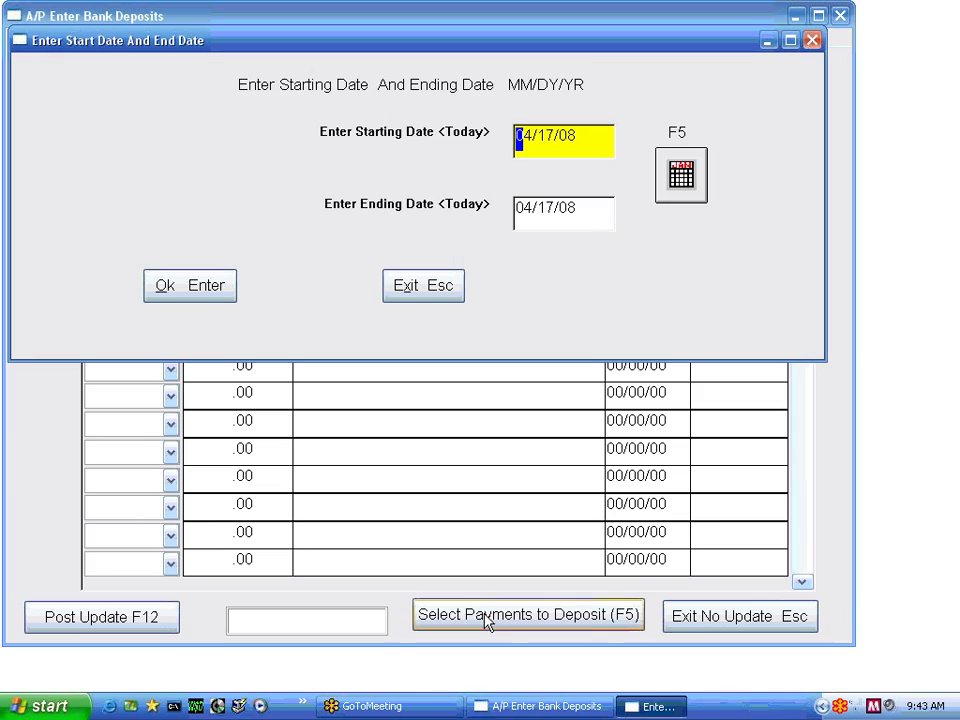
{"action": "type", "text": "000000"}
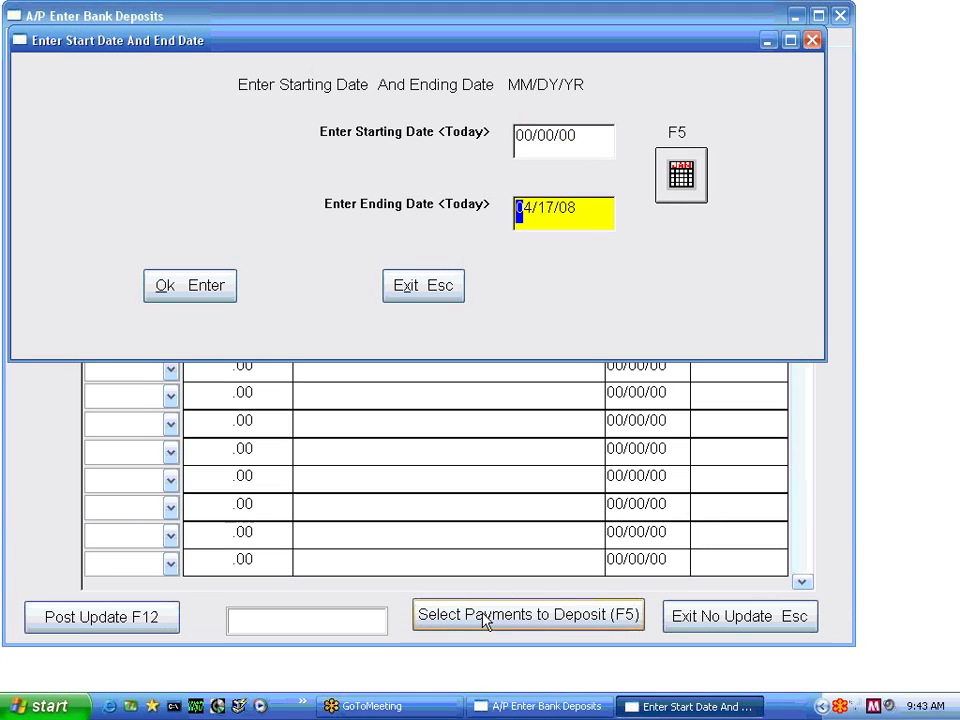
{"action": "key", "text": "Return"}
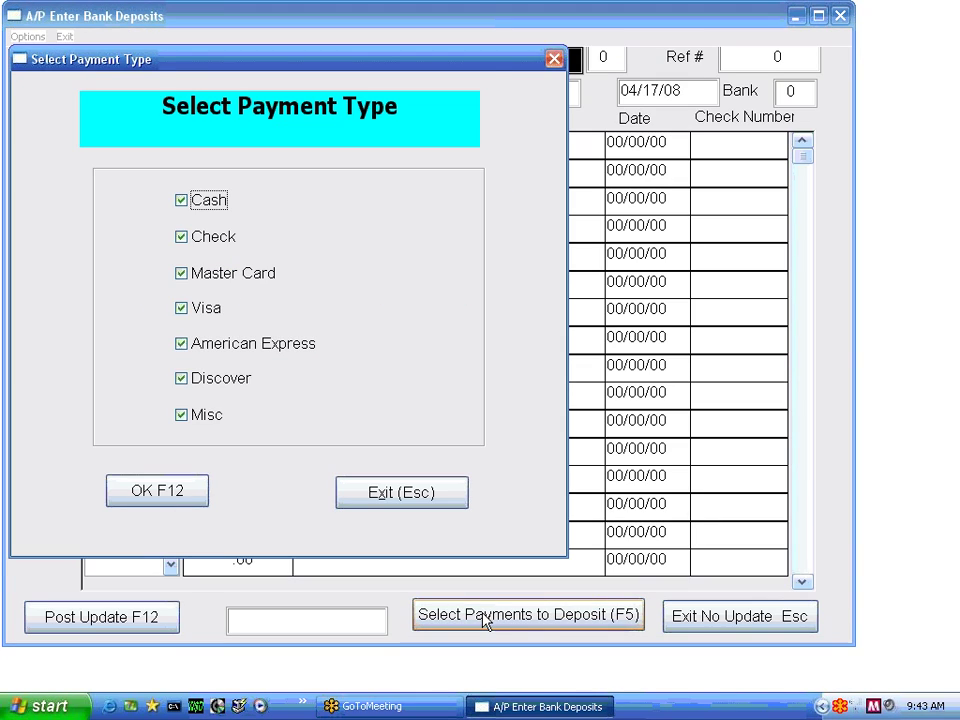
{"action": "key", "text": "F12"}
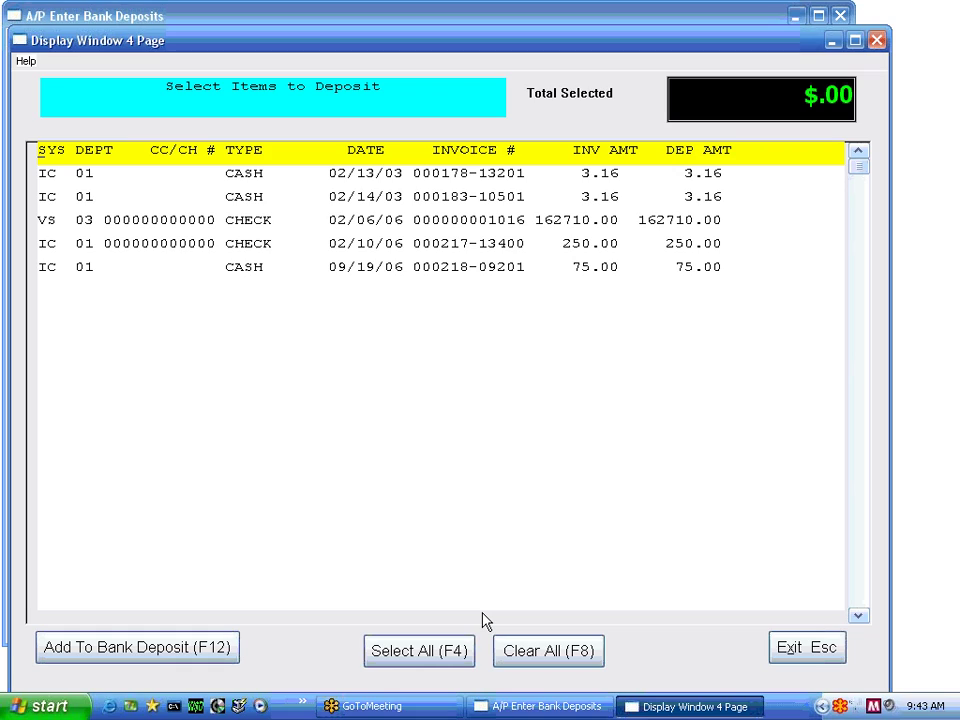
Select all listed payments and add them to the bank deposit
{"action": "key", "text": "Down"}
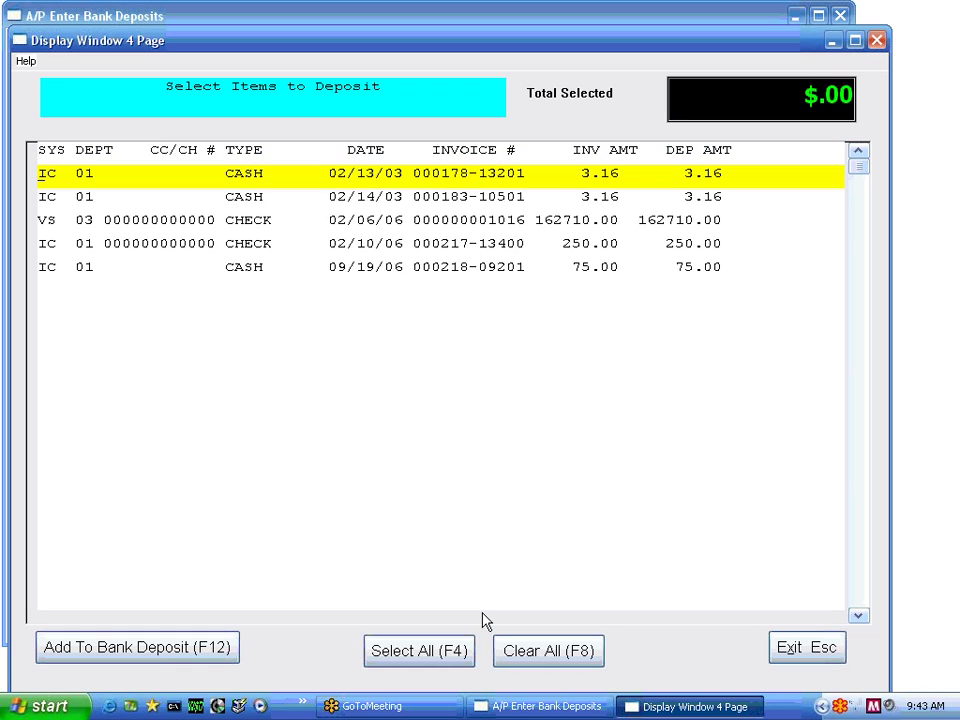
{"action": "key", "text": "space"}
{"action": "key", "text": "Down"}
{"action": "key", "text": "space"}
{"action": "key", "text": "Down"}
{"action": "key", "text": "space"}
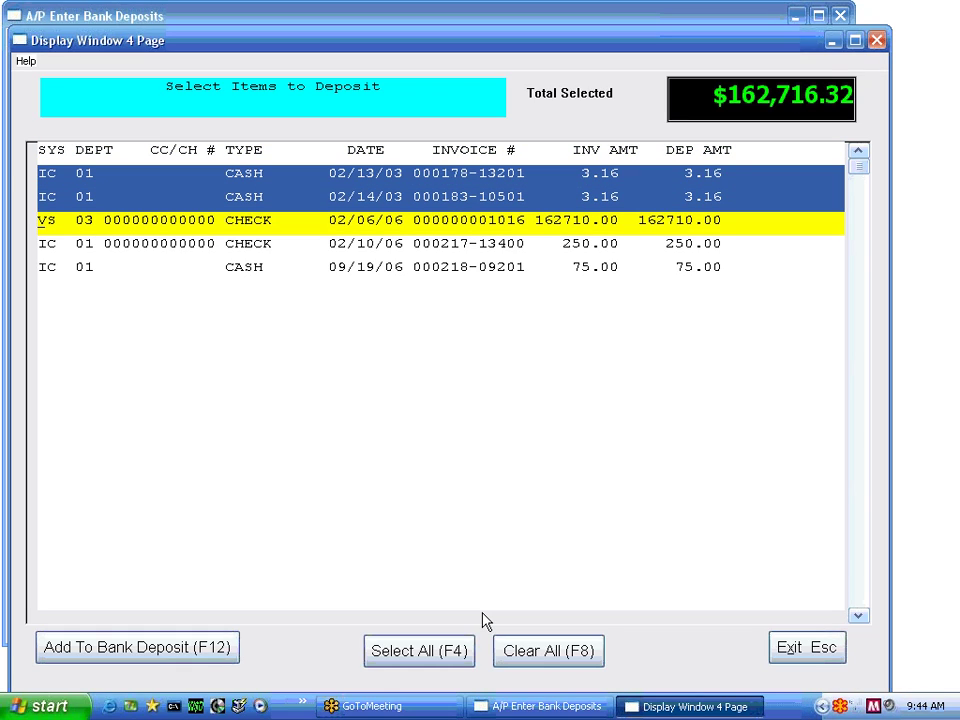
{"action": "left_click", "coordinate": [451, 649]}
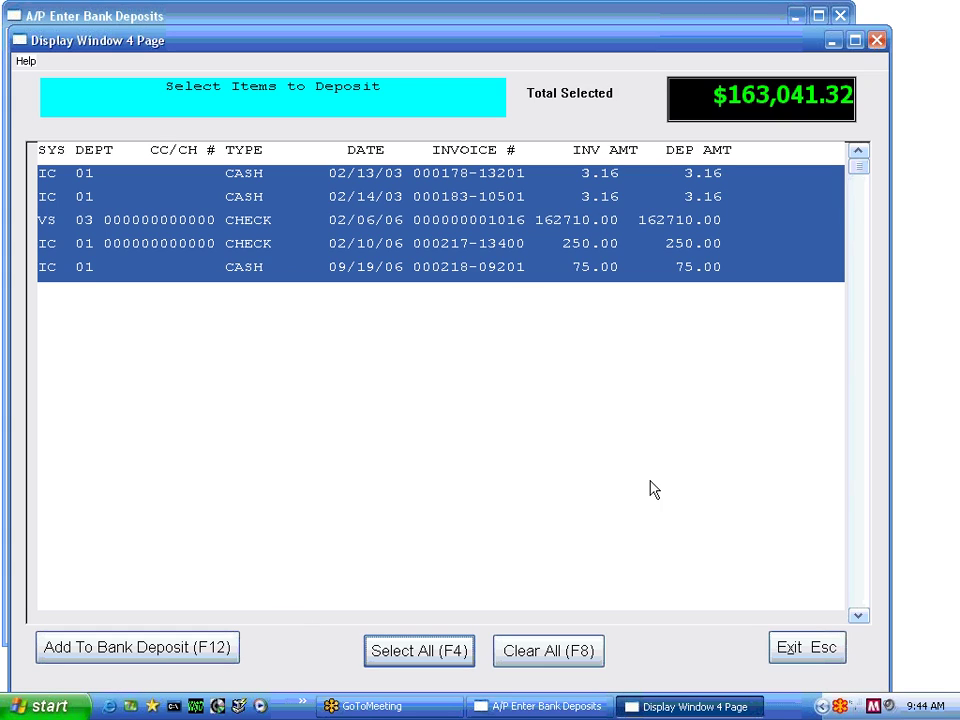
{"action": "left_click", "coordinate": [213, 650]}
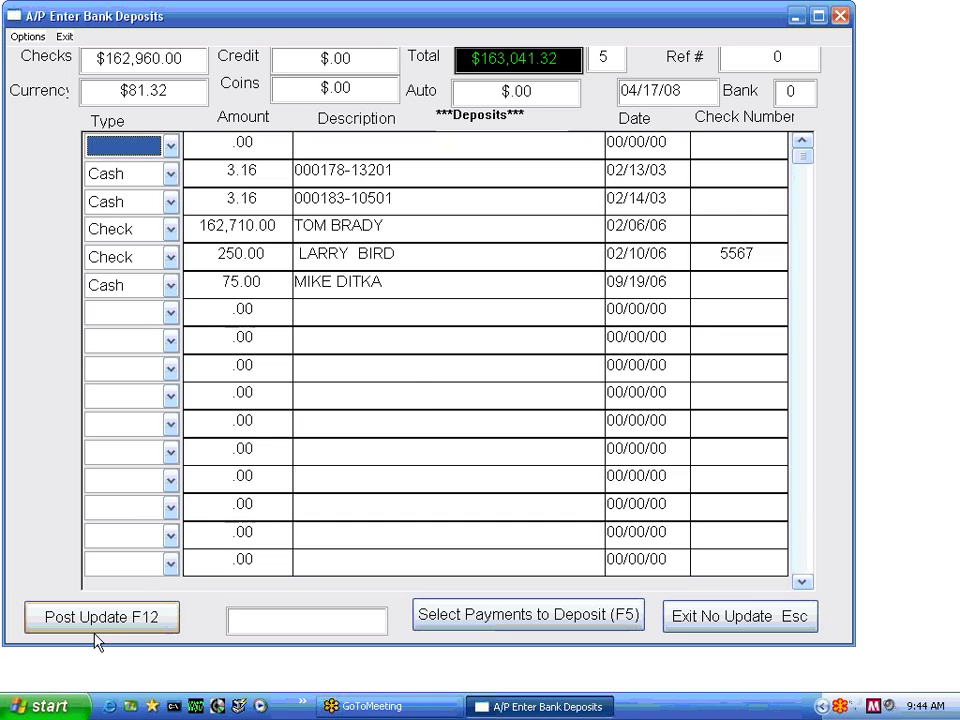
Update the deposit entry but decline posting it to the bank
{"action": "left_click", "coordinate": [129, 626]}
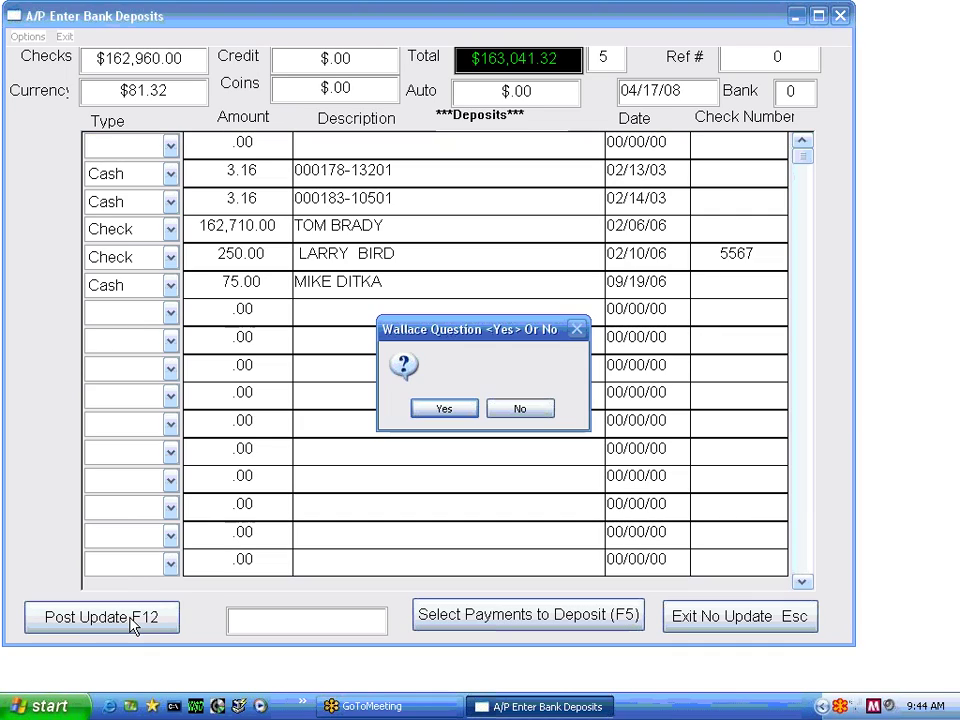
{"action": "left_click", "coordinate": [448, 410]}
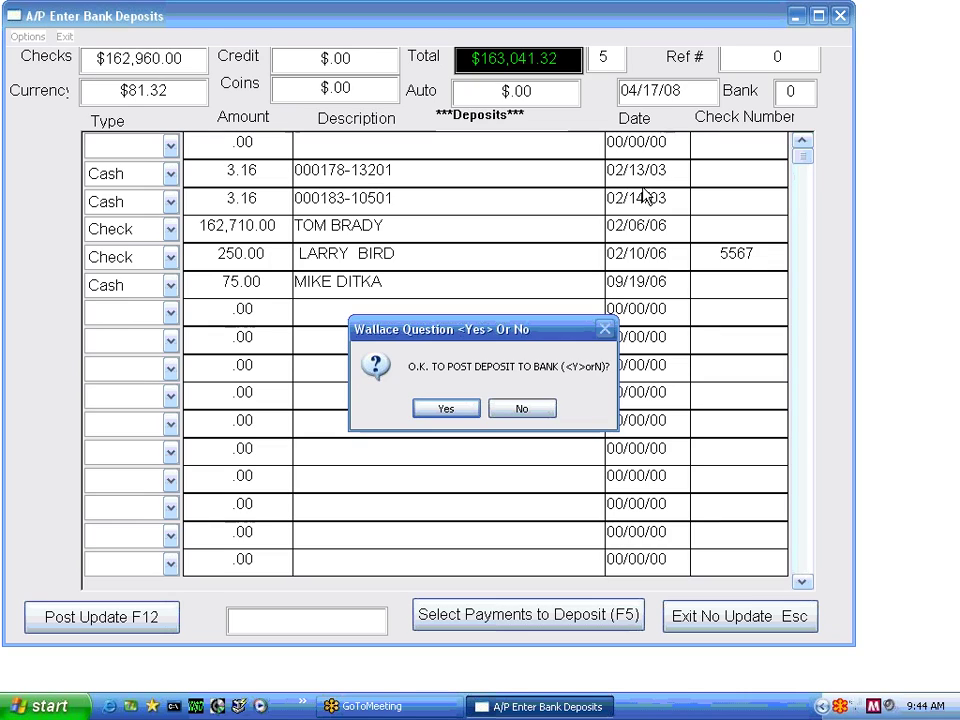
{"action": "left_click", "coordinate": [522, 410]}
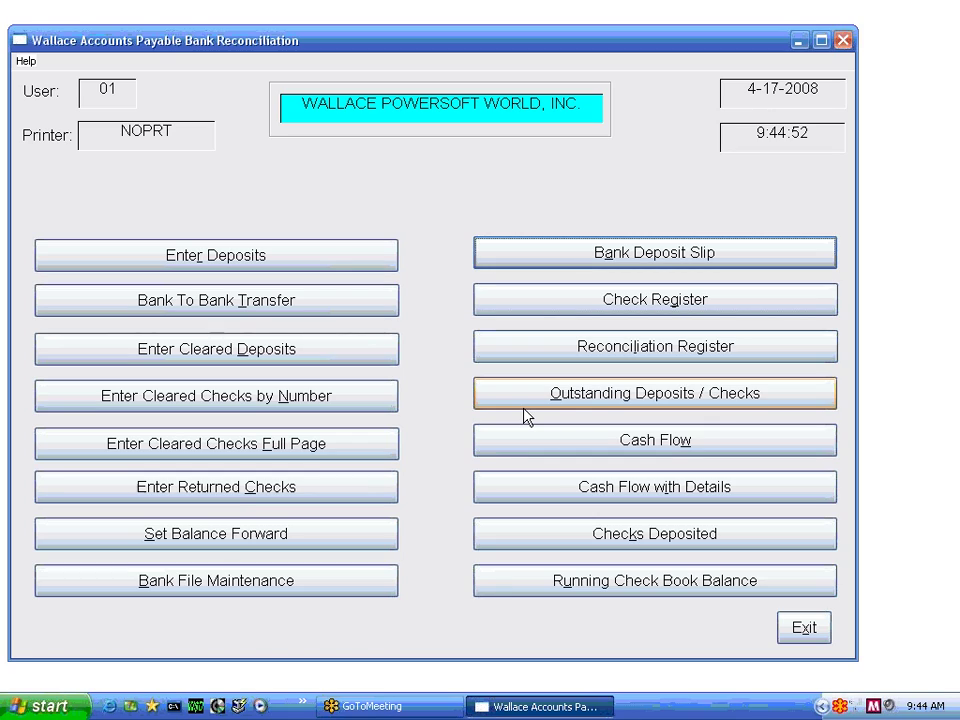
Reopen the unposted R I H bank deposit and check for undeposited payments of all types from 00/00/00 to 04/17/08
{"action": "left_click", "coordinate": [234, 260]}
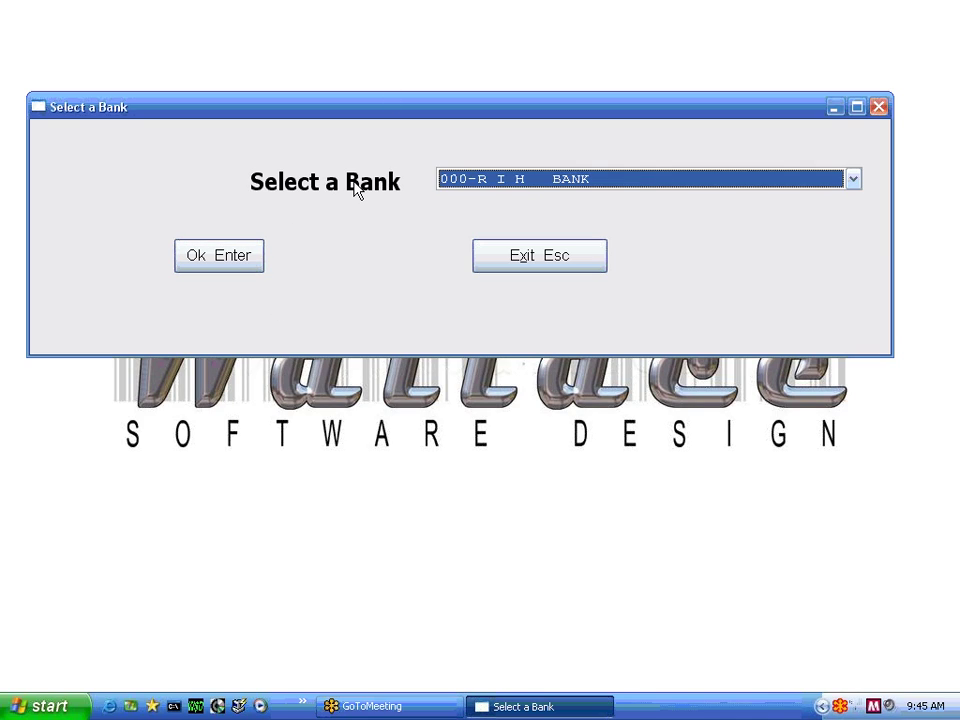
{"action": "left_click", "coordinate": [201, 265]}
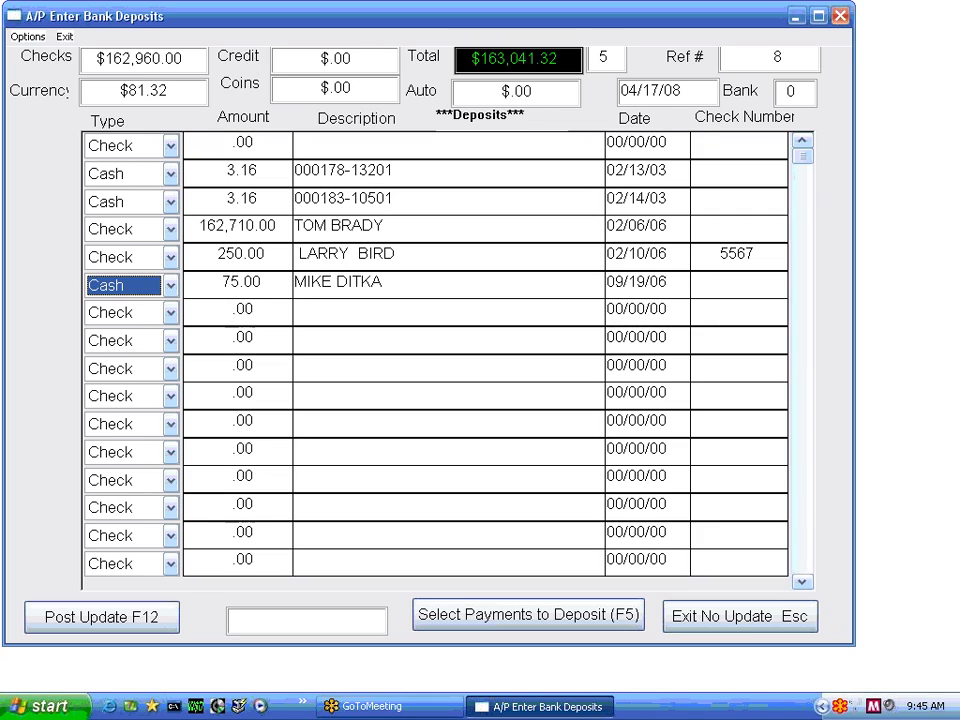
{"action": "left_click", "coordinate": [493, 622]}
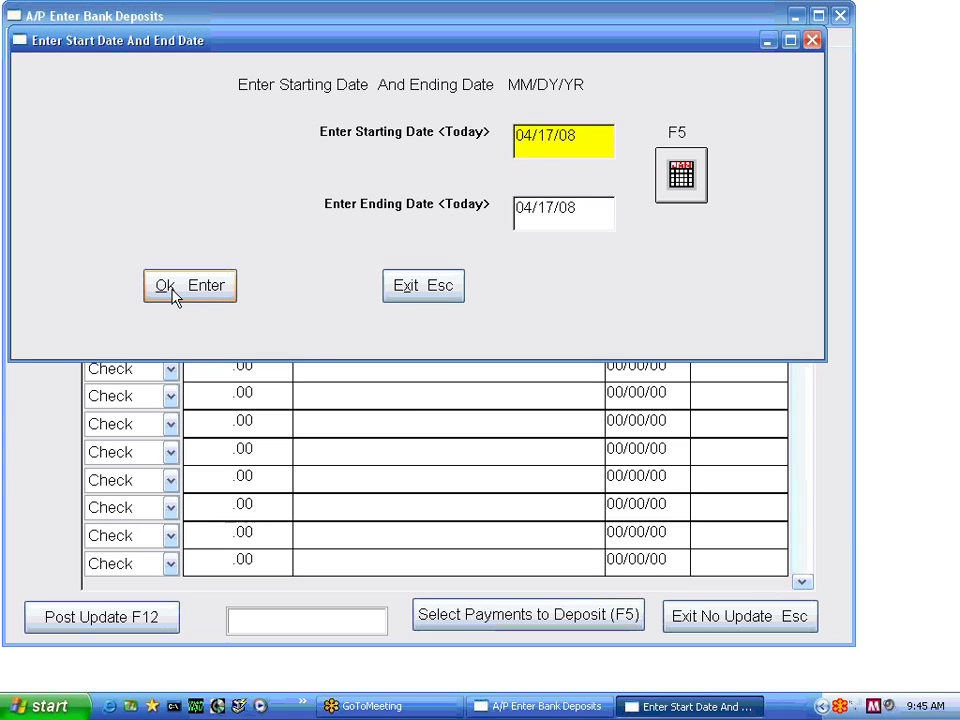
{"action": "type", "text": "000000"}
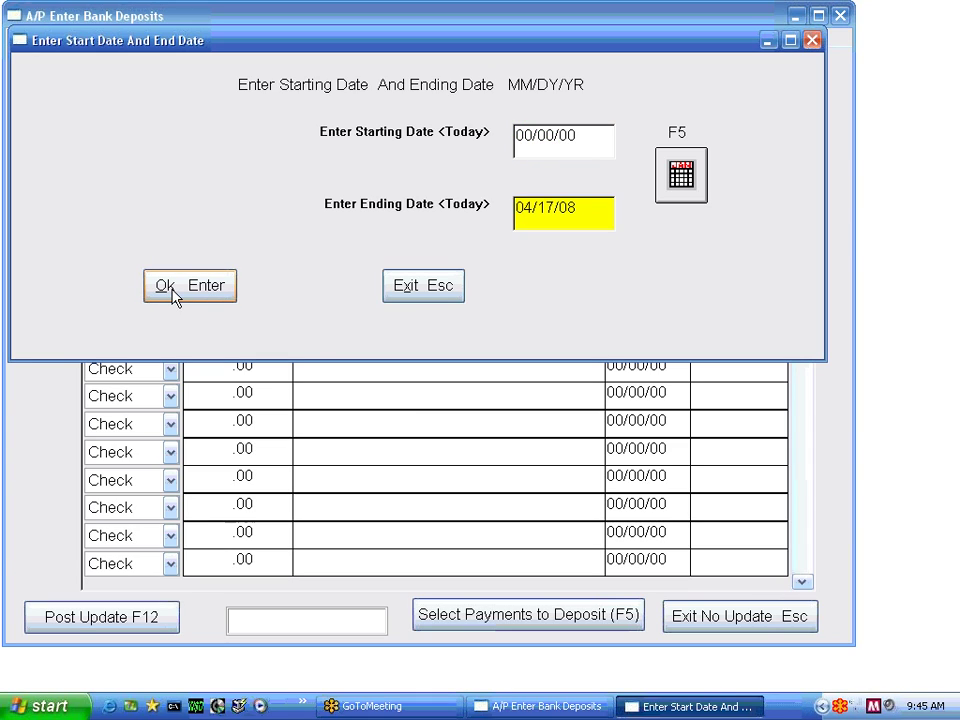
{"action": "left_click", "coordinate": [175, 288]}
{"action": "key", "text": "F12"}
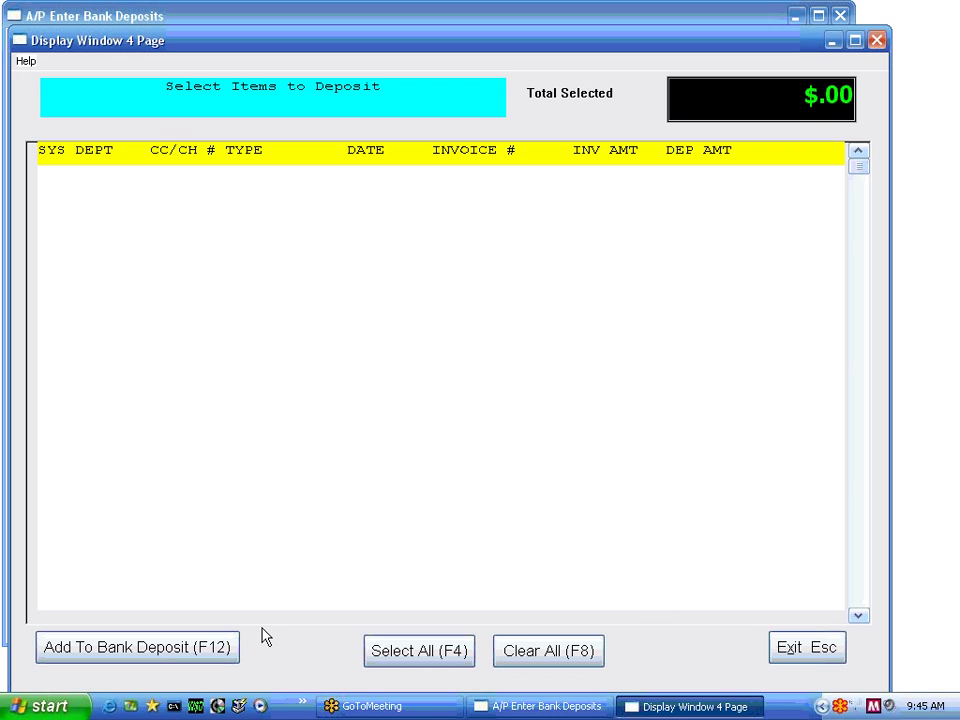
{"action": "left_click", "coordinate": [816, 649]}
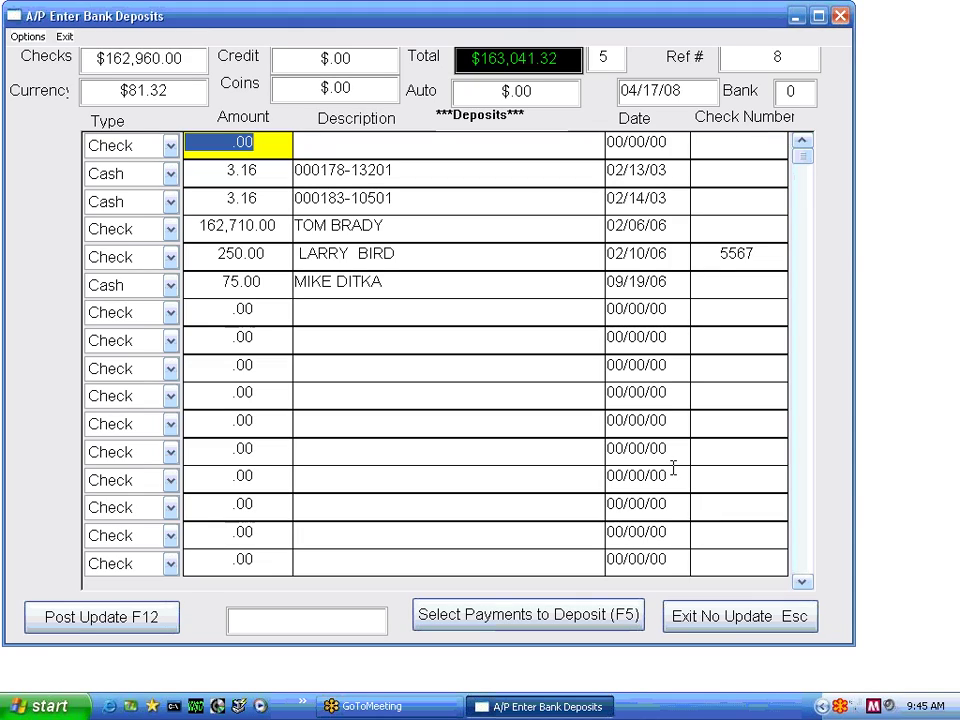
Add a manual Check line of 1,234.00 in the first empty row below the deposit's listed payments
{"action": "key", "text": "Down"}
{"action": "key", "text": "Down"}
{"action": "key", "text": "Down"}
{"action": "key", "text": "Down"}
{"action": "key", "text": "Down"}
{"action": "key", "text": "Down"}
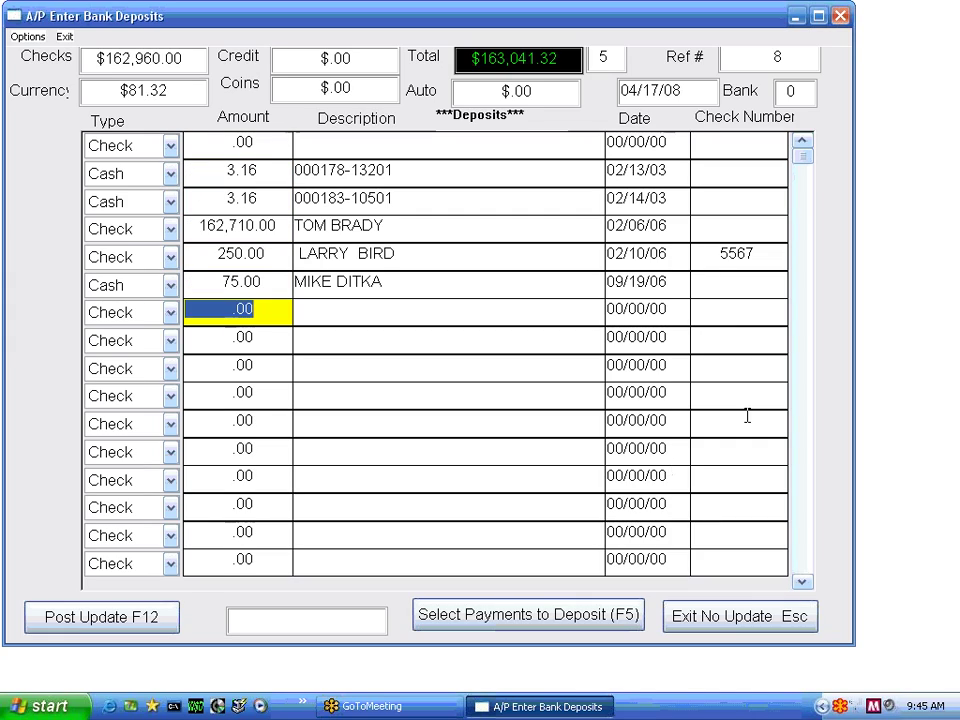
{"action": "left_click", "coordinate": [170, 316]}
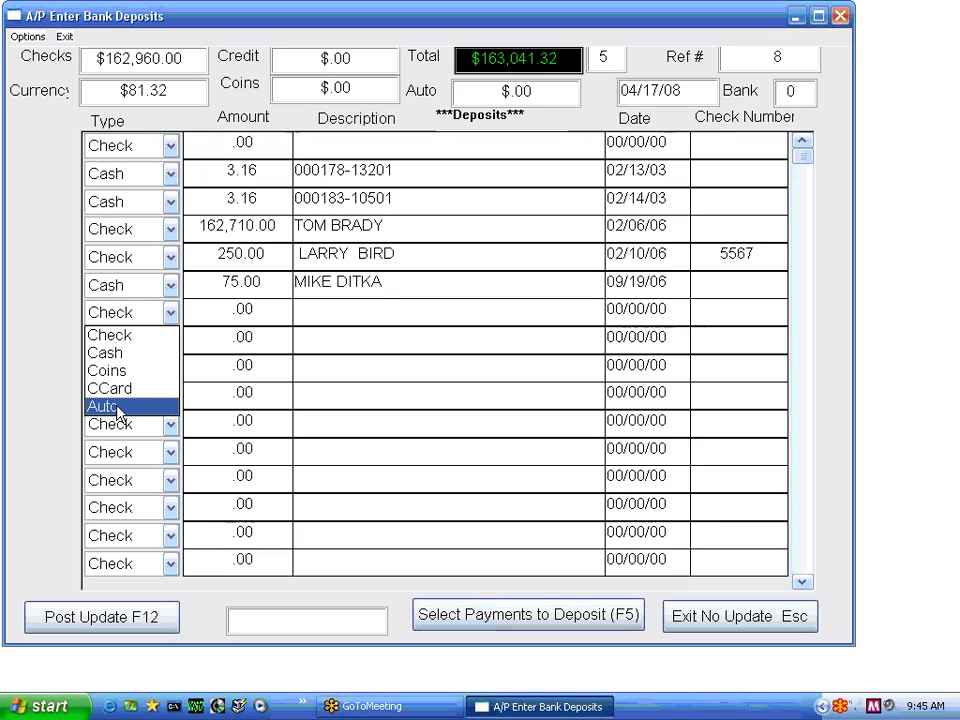
{"action": "left_click", "coordinate": [128, 338]}
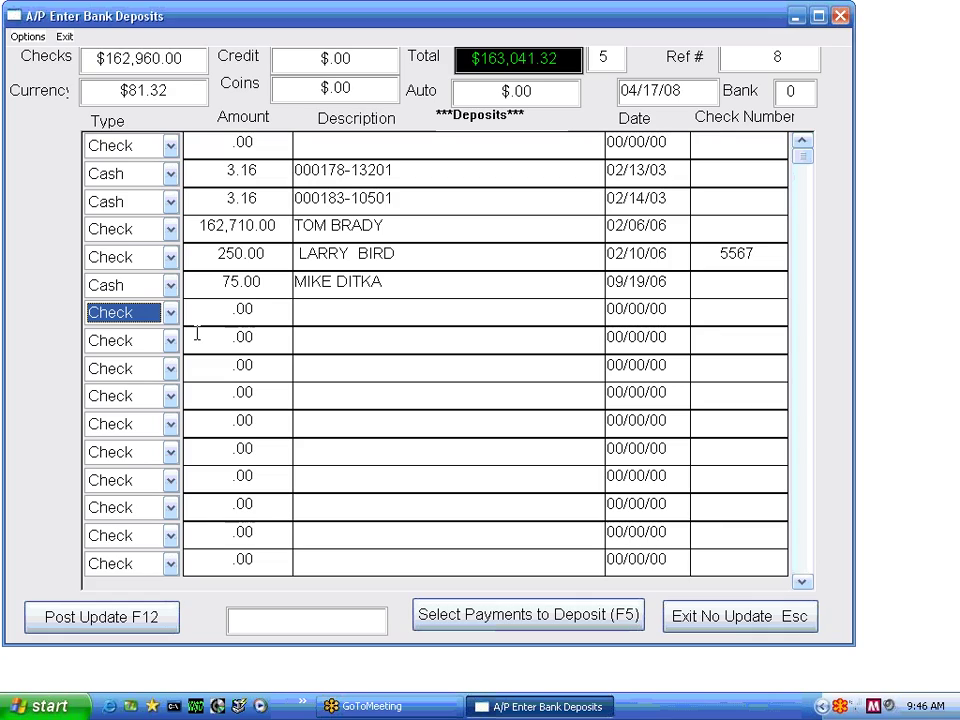
{"action": "key", "text": "Tab"}
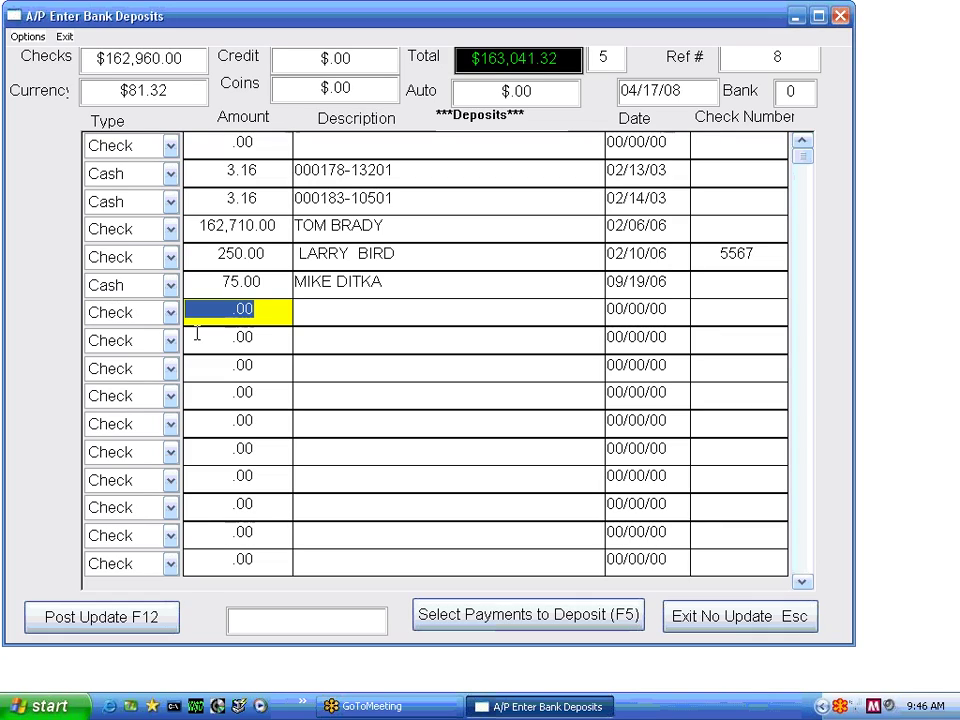
{"action": "type", "text": "1,23"}
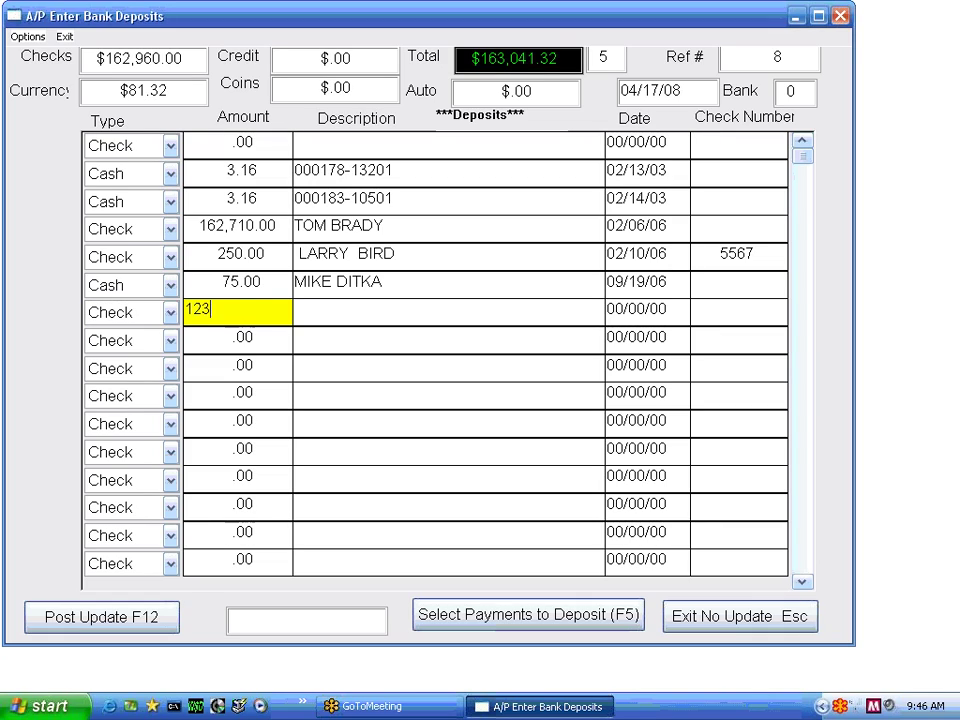
{"action": "type", "text": "4"}
{"action": "key", "text": "Tab"}
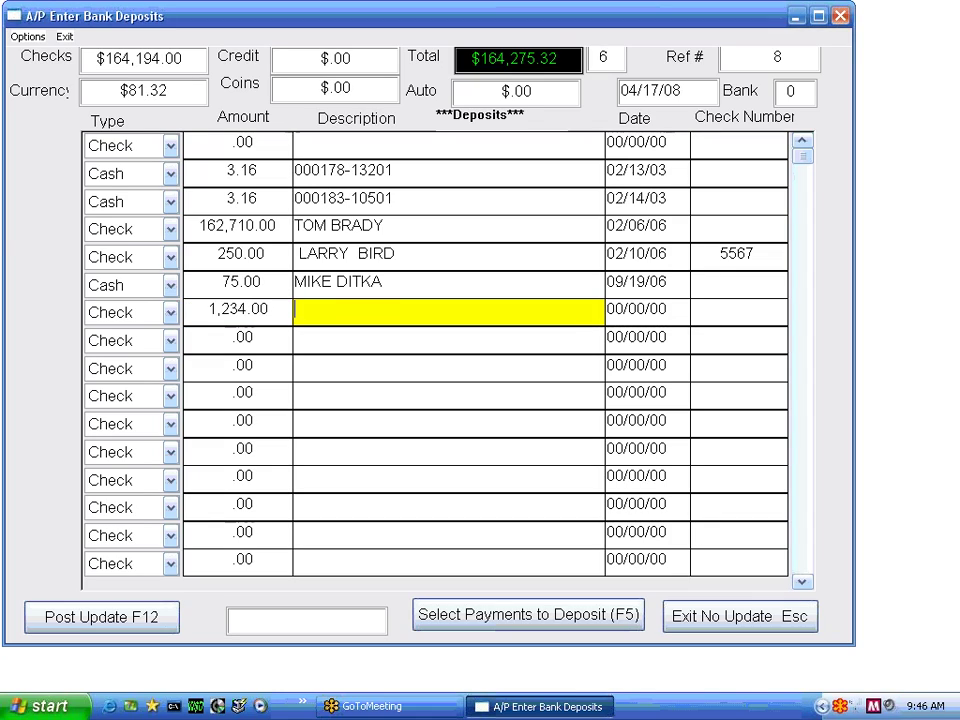
Complete the manual check line with the description ALL CHECKS, date 04/17/08 and check number 666
{"action": "type", "text": "ALL CHECKS"}
{"action": "key", "text": "Tab"}
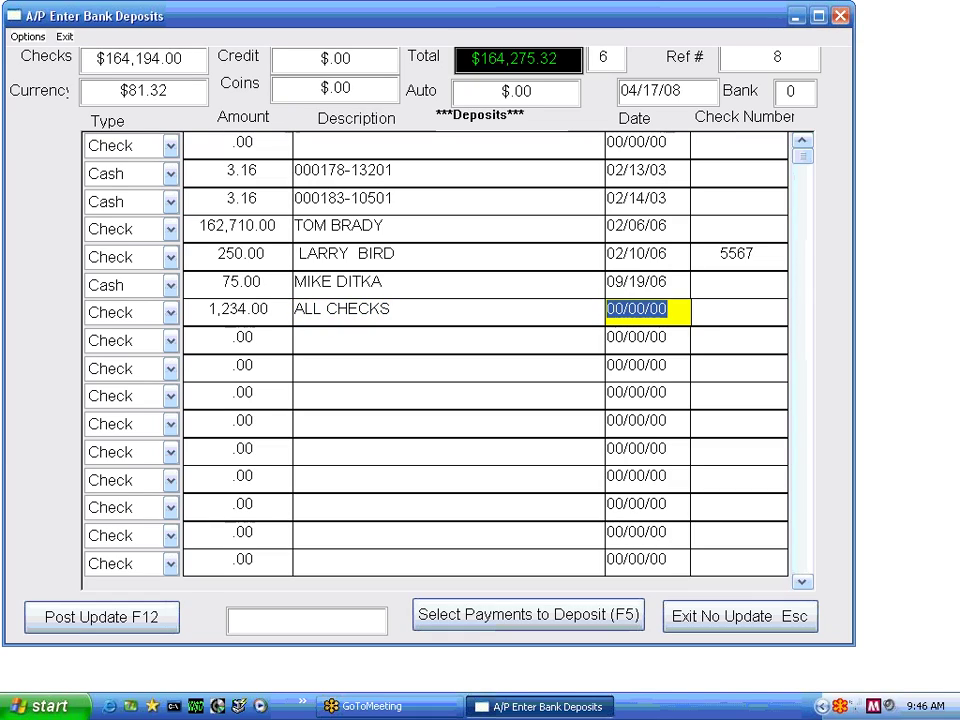
{"action": "key", "text": "Tab"}
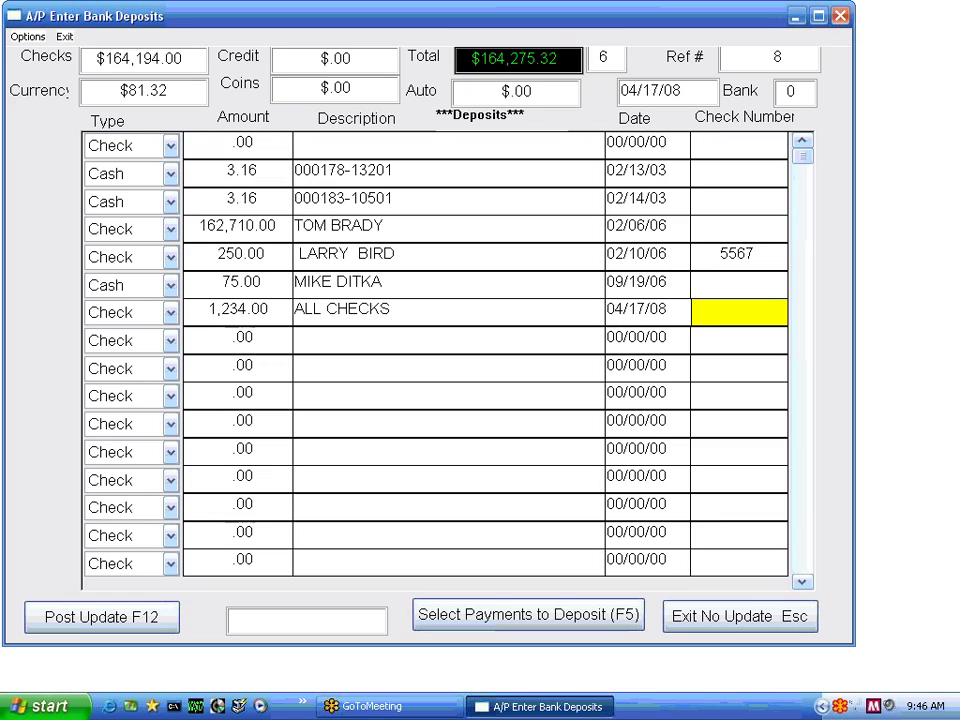
{"action": "type", "text": "666"}
{"action": "key", "text": "Tab"}
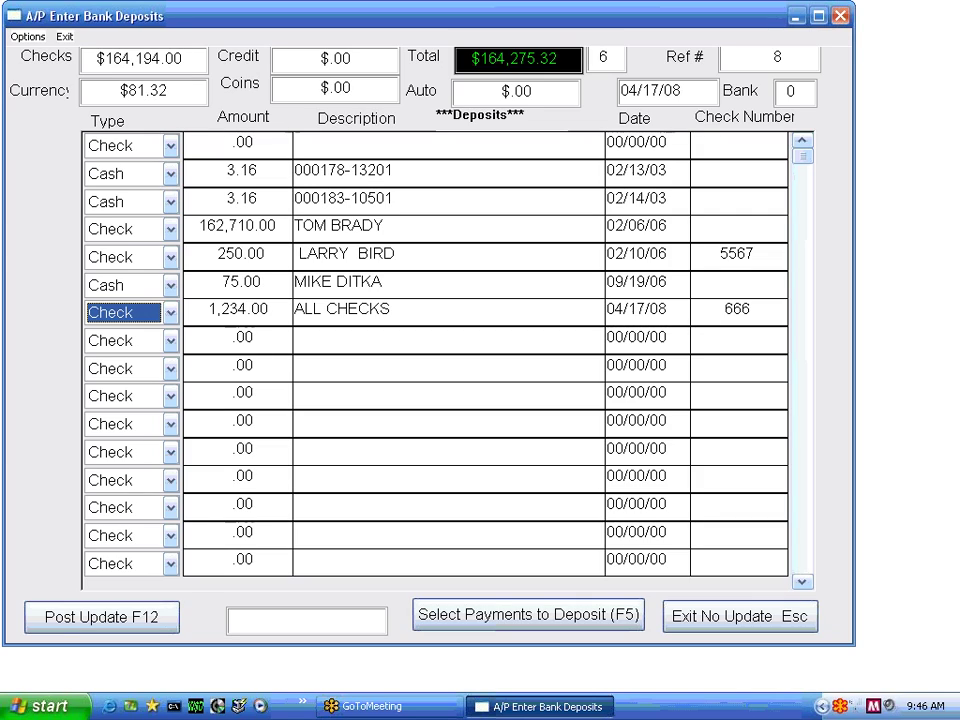
{"action": "key", "text": "Down"}
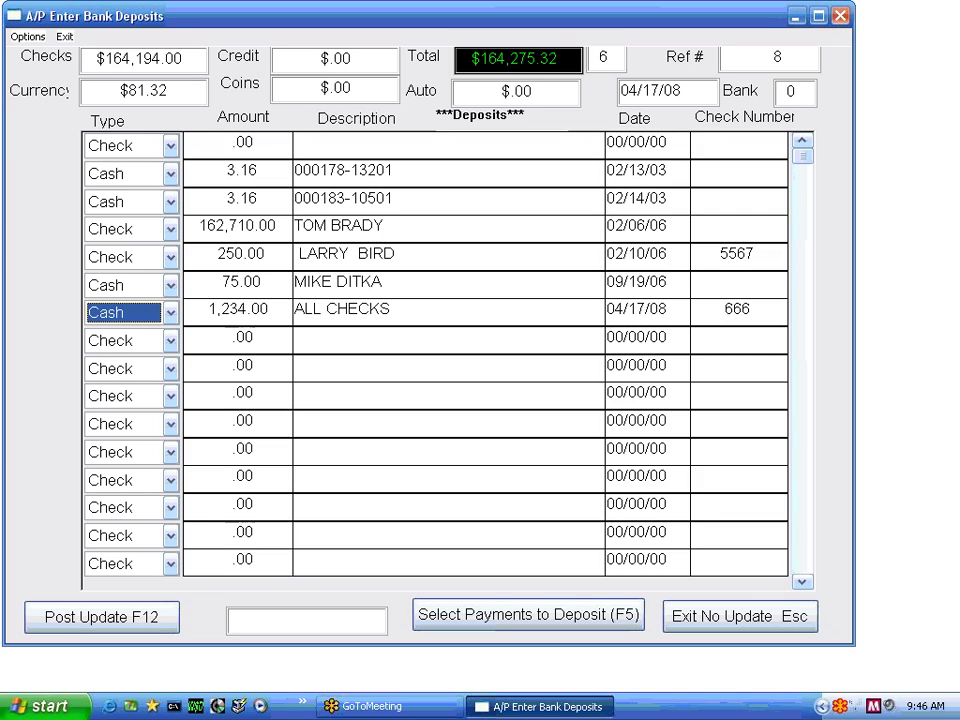
{"action": "left_click", "coordinate": [171, 312]}
{"action": "left_click", "coordinate": [137, 339]}
Add an Auto deposit line of 444.00 below the ALL CHECKS line, with the description HJGHJ and date 04/17/08
{"action": "left_click", "coordinate": [171, 343]}
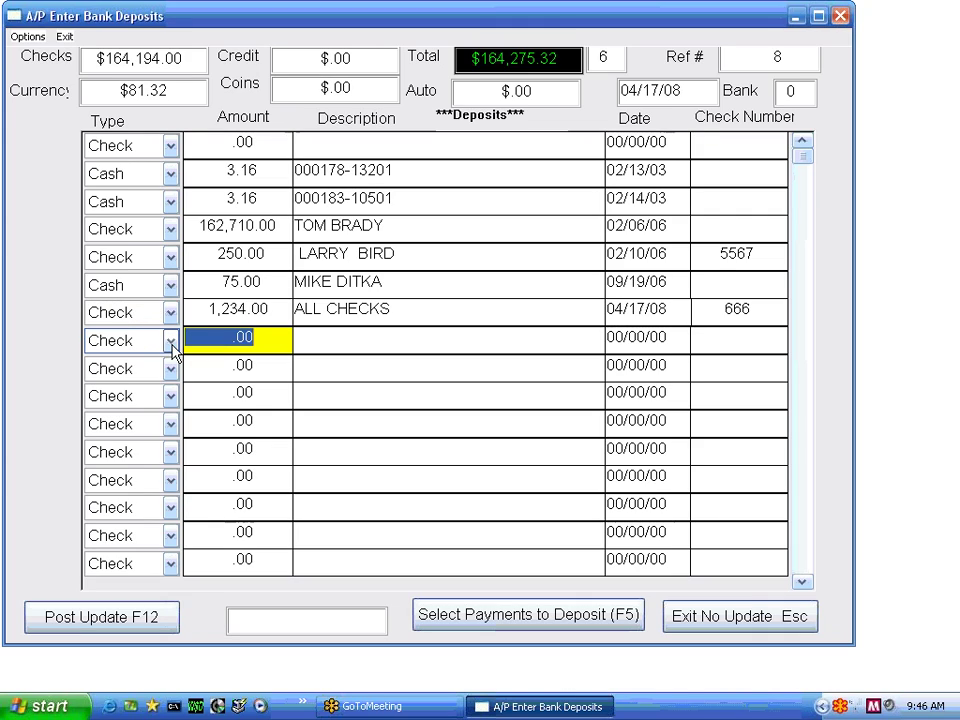
{"action": "left_click", "coordinate": [170, 343]}
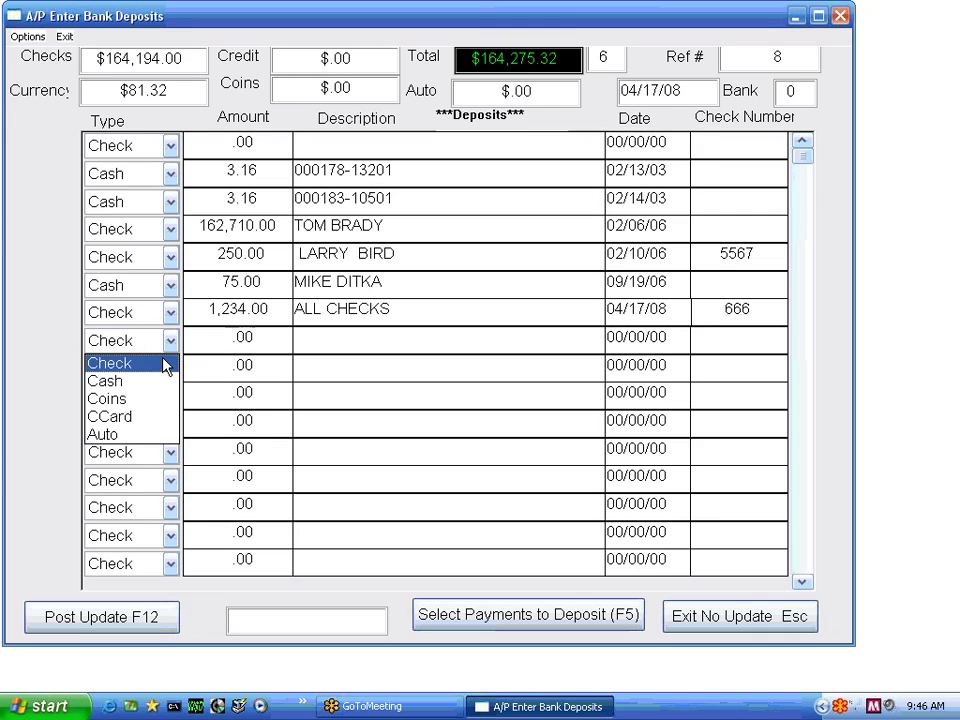
{"action": "left_click", "coordinate": [135, 438]}
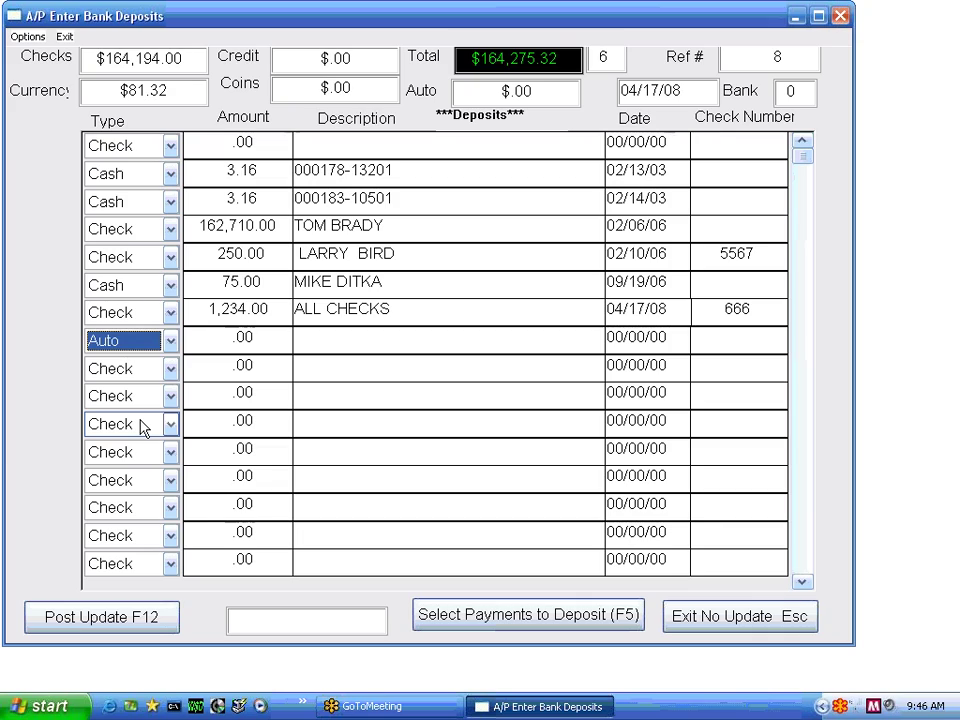
{"action": "key", "text": "Tab"}
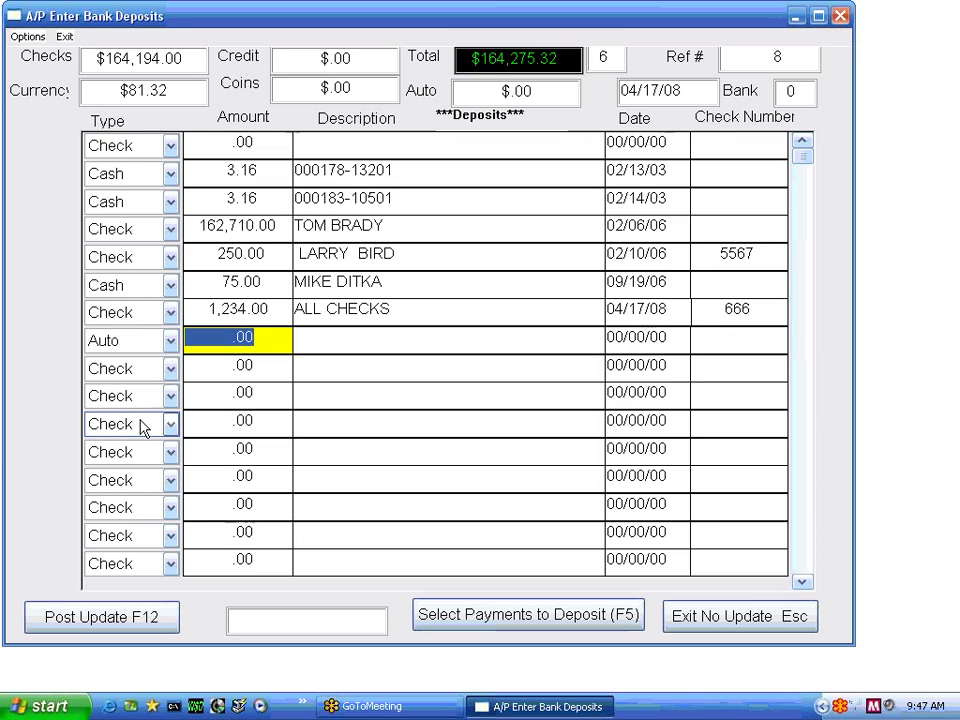
{"action": "type", "text": "444"}
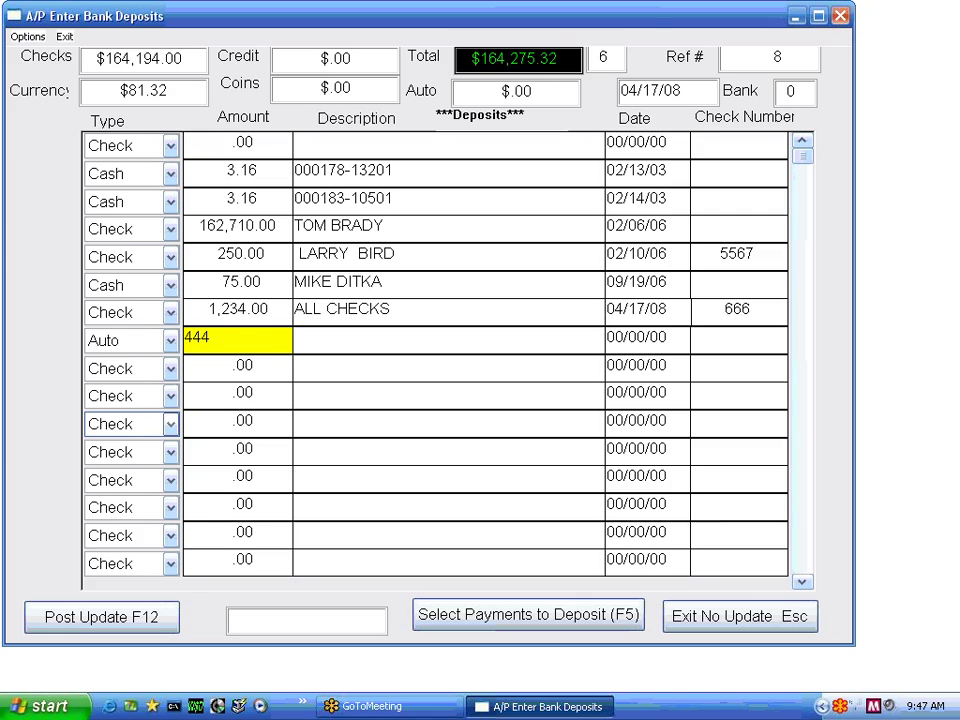
{"action": "key", "text": "Tab"}
{"action": "type", "text": "HJGHJ"}
{"action": "key", "text": "Tab"}
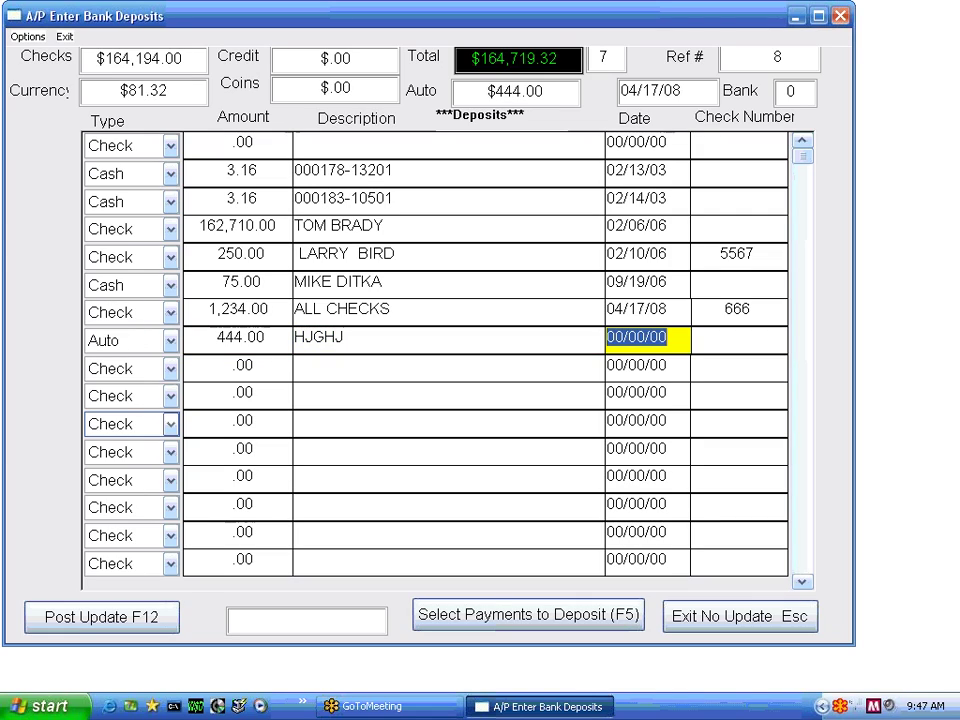
{"action": "key", "text": "Tab"}
{"action": "key", "text": "Tab"}
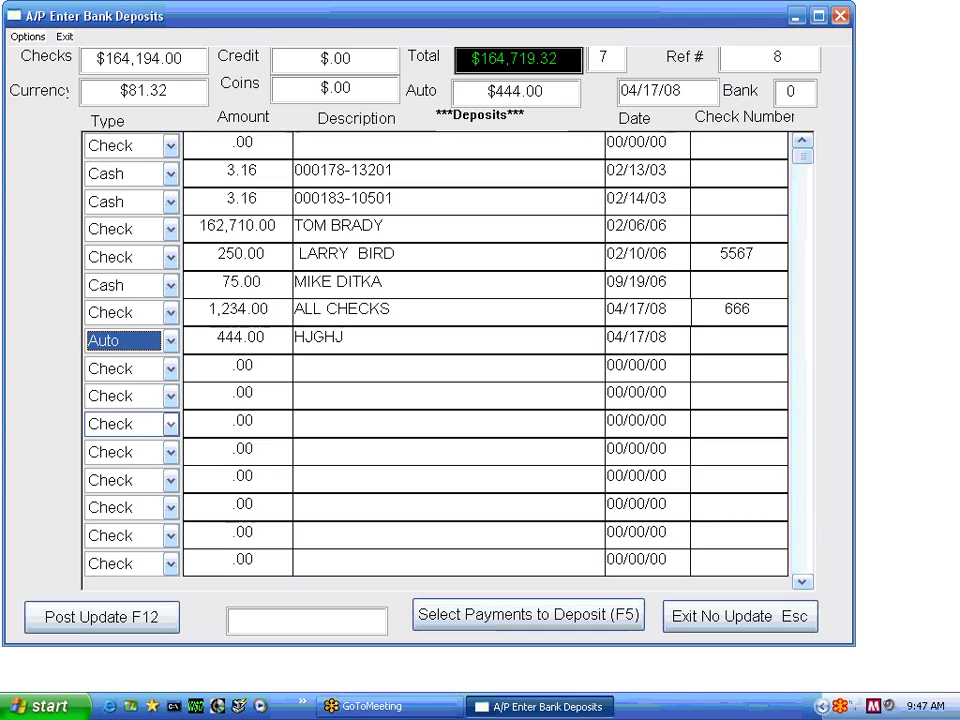
Add a Coins deposit line of 444.00 in the next empty row, dated 04/17/08 and without a description
{"action": "left_click", "coordinate": [170, 370]}
{"action": "key", "text": "Tab"}
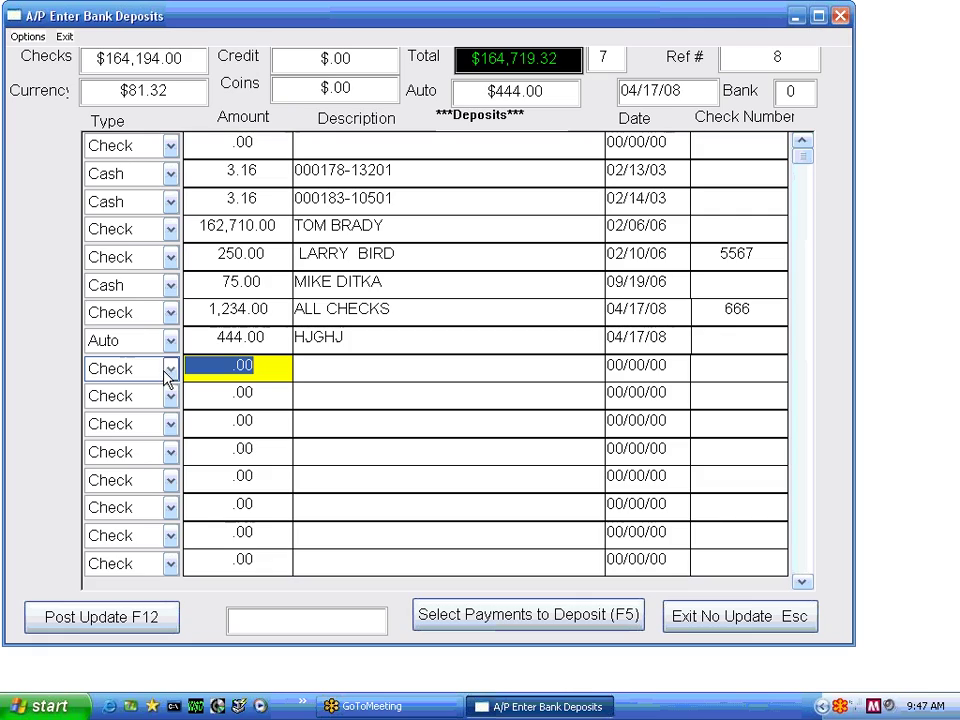
{"action": "left_click", "coordinate": [170, 372]}
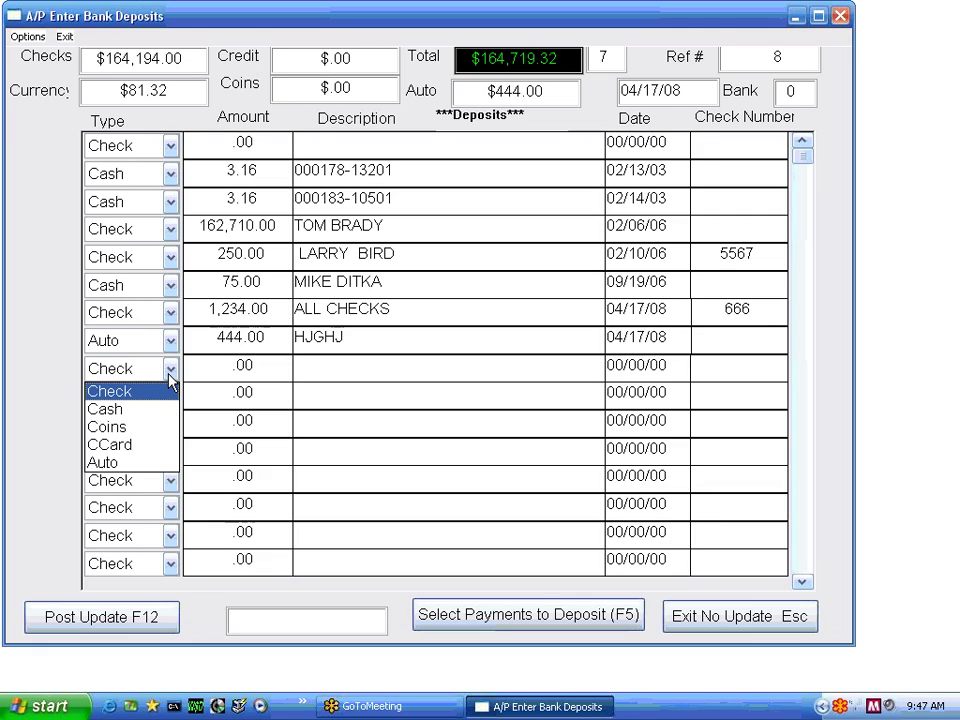
{"action": "left_click", "coordinate": [157, 428]}
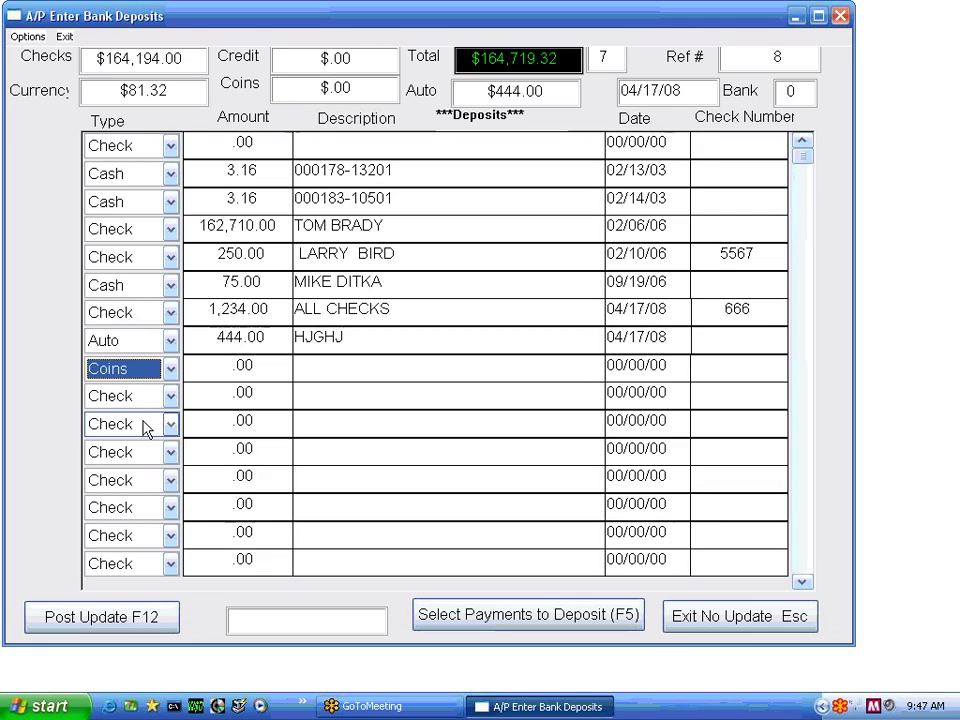
{"action": "key", "text": "Tab"}
{"action": "type", "text": "444"}
{"action": "key", "text": "Tab"}
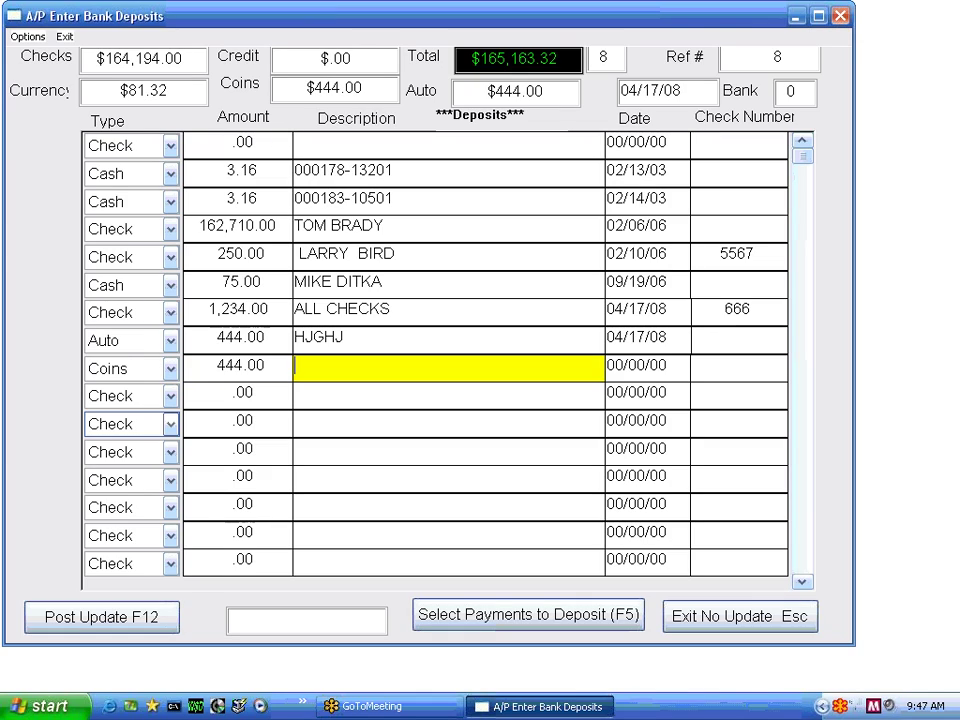
{"action": "key", "text": "Tab"}
{"action": "key", "text": "Tab"}
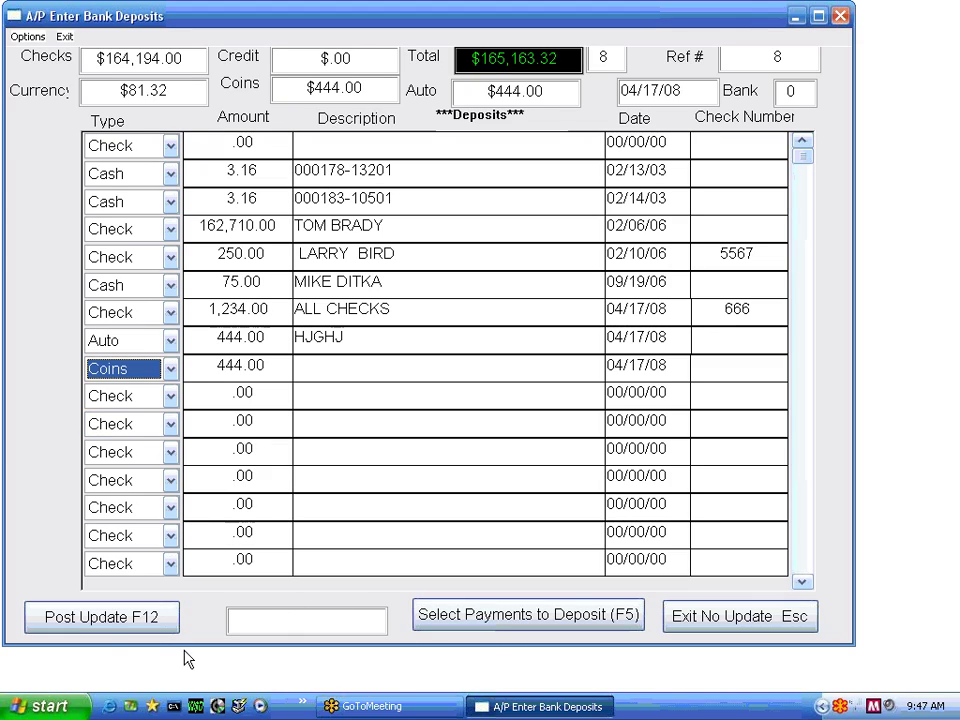
Re-post the deposit to the bank with deposit date 04/17/08 and save its general ledger posting
{"action": "left_click", "coordinate": [125, 624]}
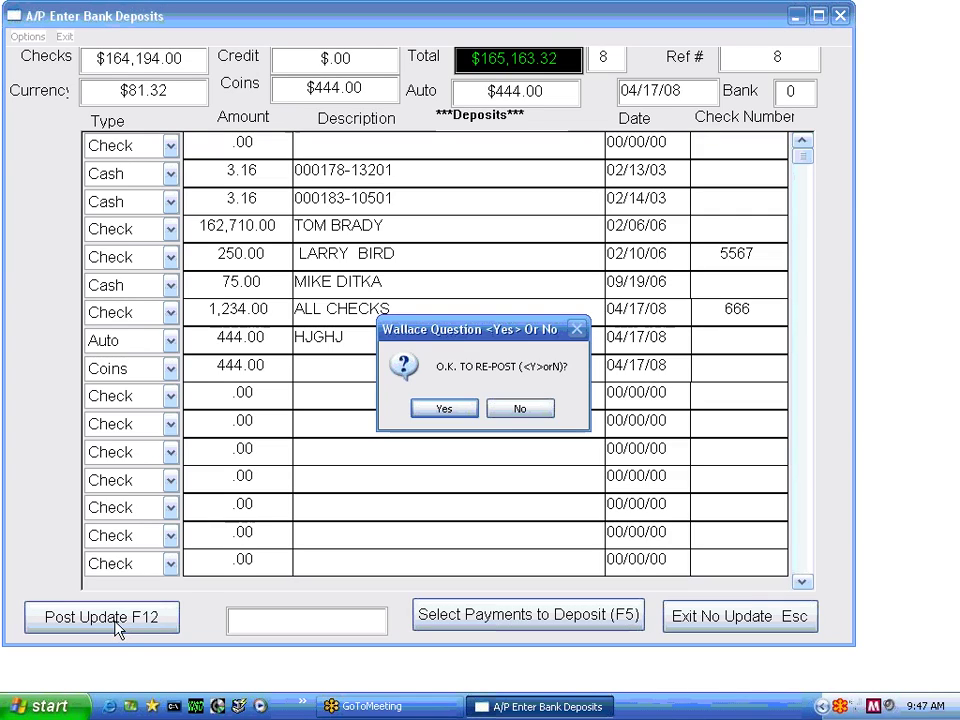
{"action": "left_click", "coordinate": [426, 412]}
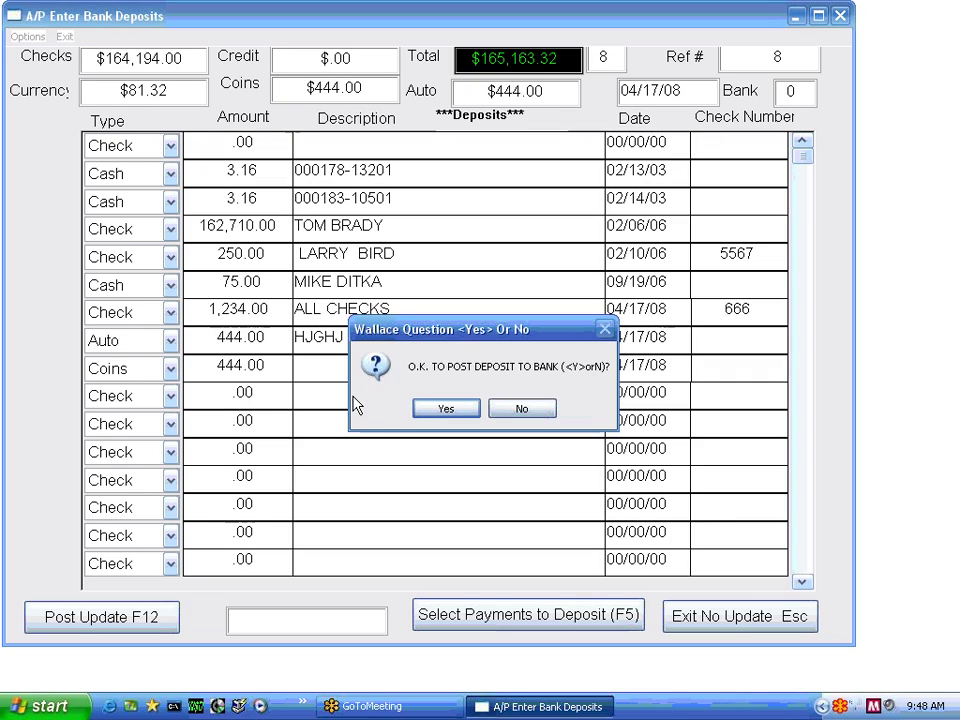
{"action": "left_click", "coordinate": [443, 410]}
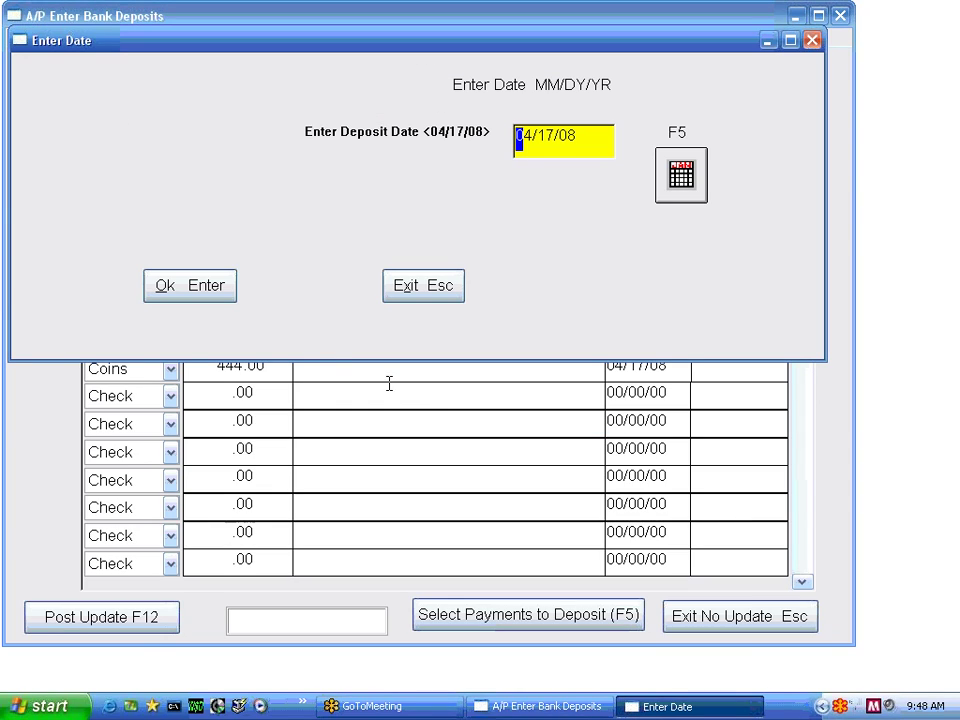
{"action": "left_click", "coordinate": [201, 284]}
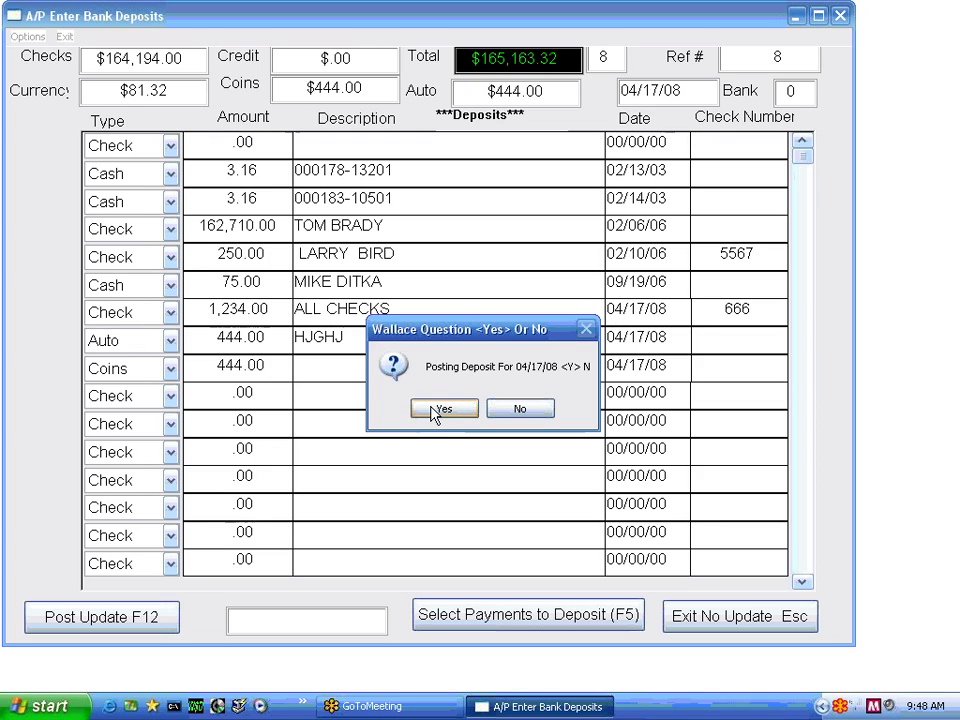
{"action": "left_click", "coordinate": [440, 409]}
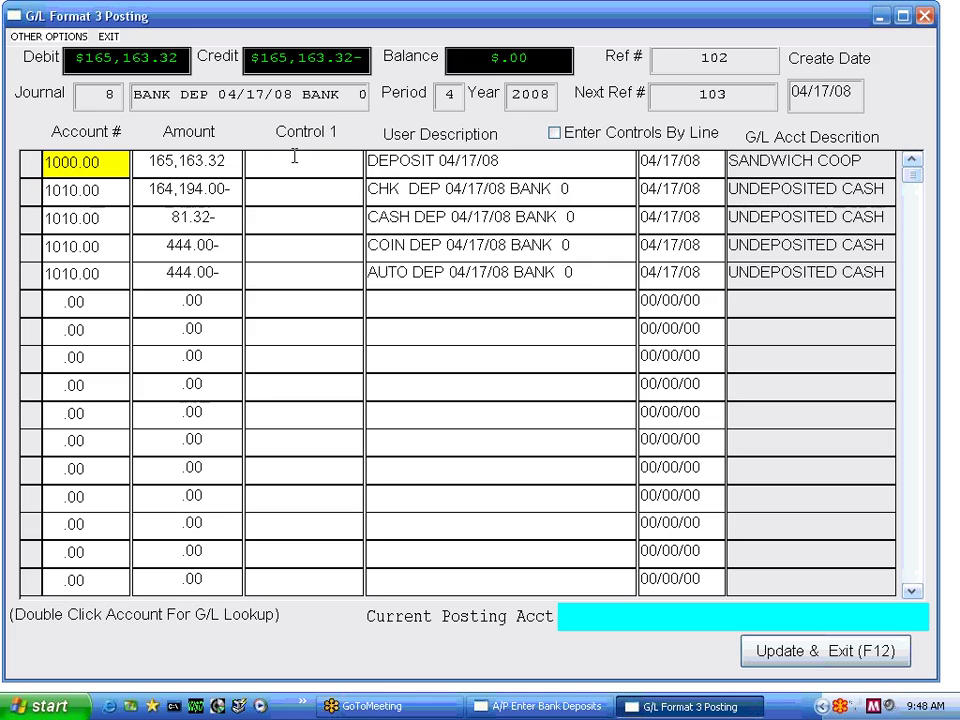
{"action": "left_click", "coordinate": [790, 662]}
Preview the check deposit register for the posted deposit and cancel its printing
{"action": "left_click", "coordinate": [278, 199]}
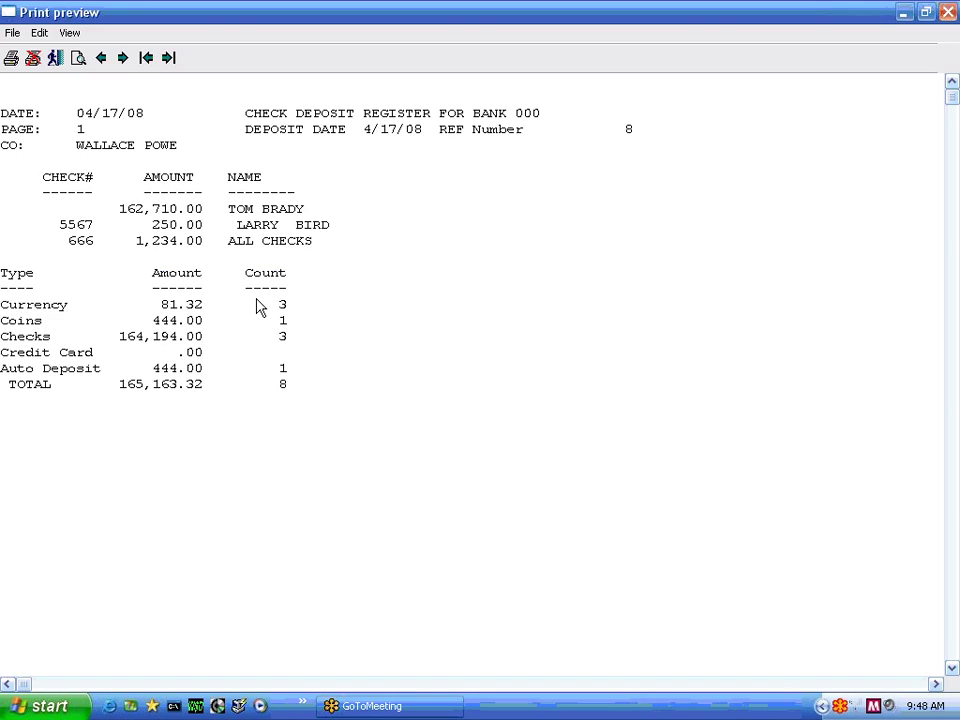
{"action": "left_click", "coordinate": [33, 58]}
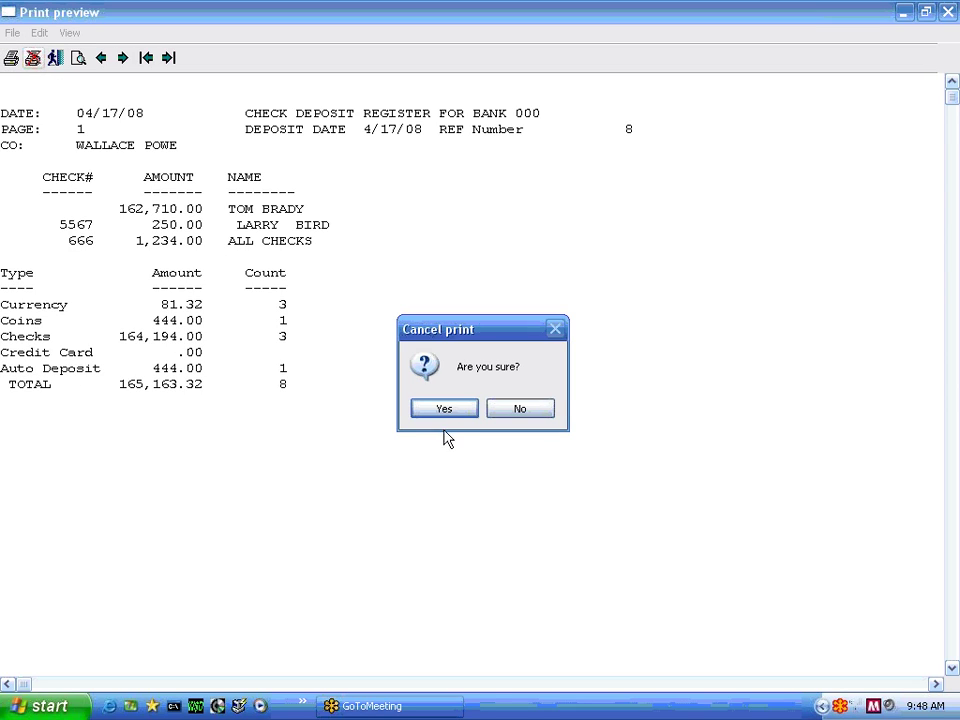
{"action": "left_click", "coordinate": [443, 409]}
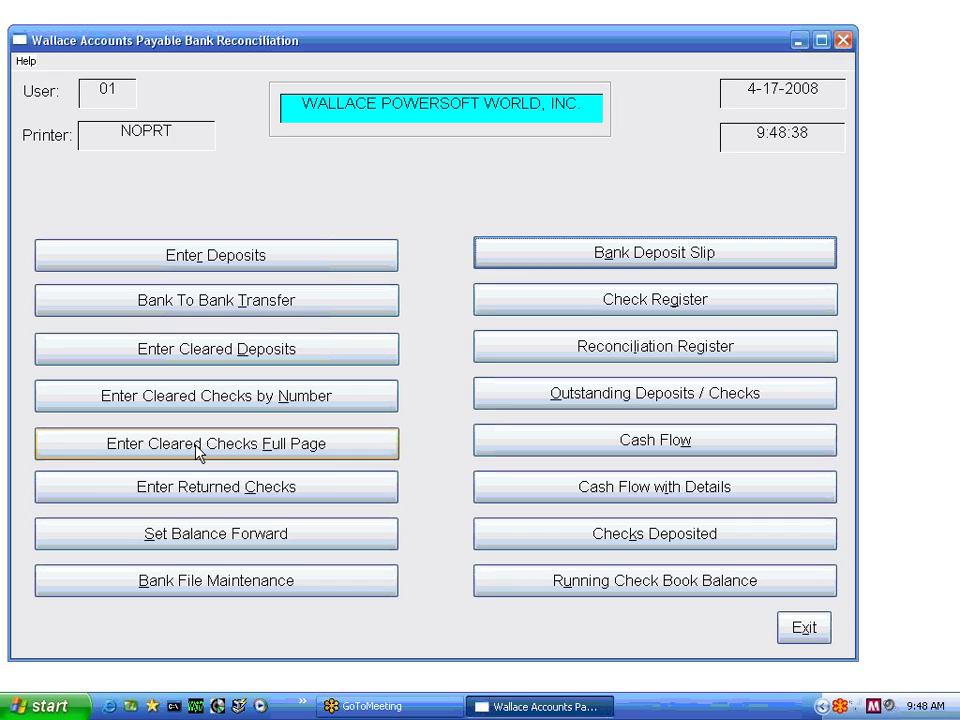
Start a new deposit entry for the bank 000-R I H BANK
{"action": "left_click", "coordinate": [228, 263]}
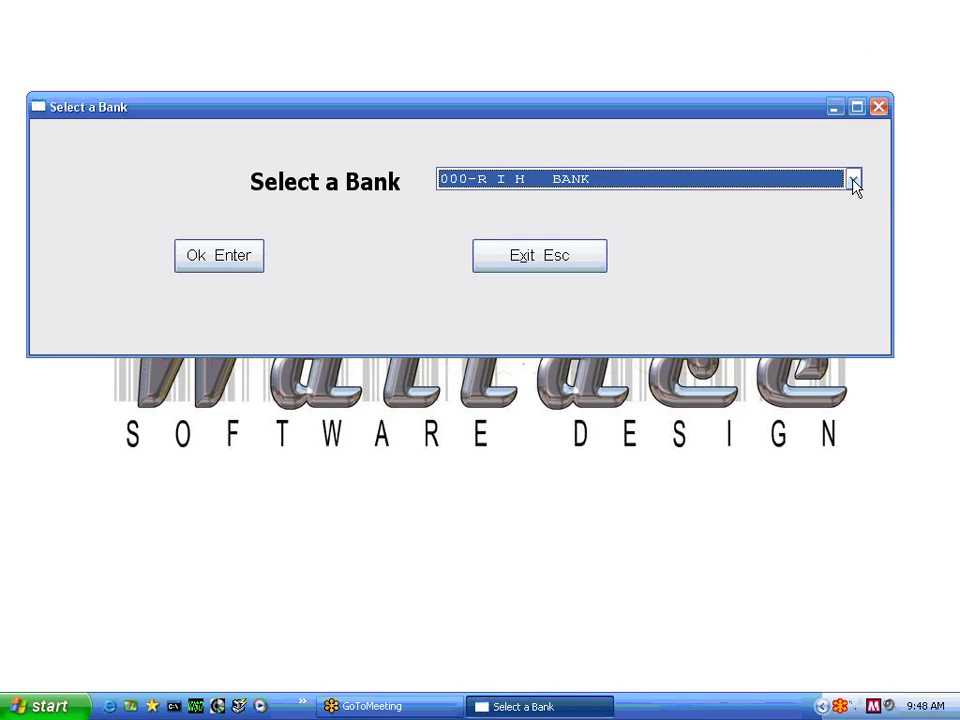
{"action": "left_click", "coordinate": [853, 180]}
{"action": "left_click", "coordinate": [640, 216]}
{"action": "left_click", "coordinate": [223, 262]}
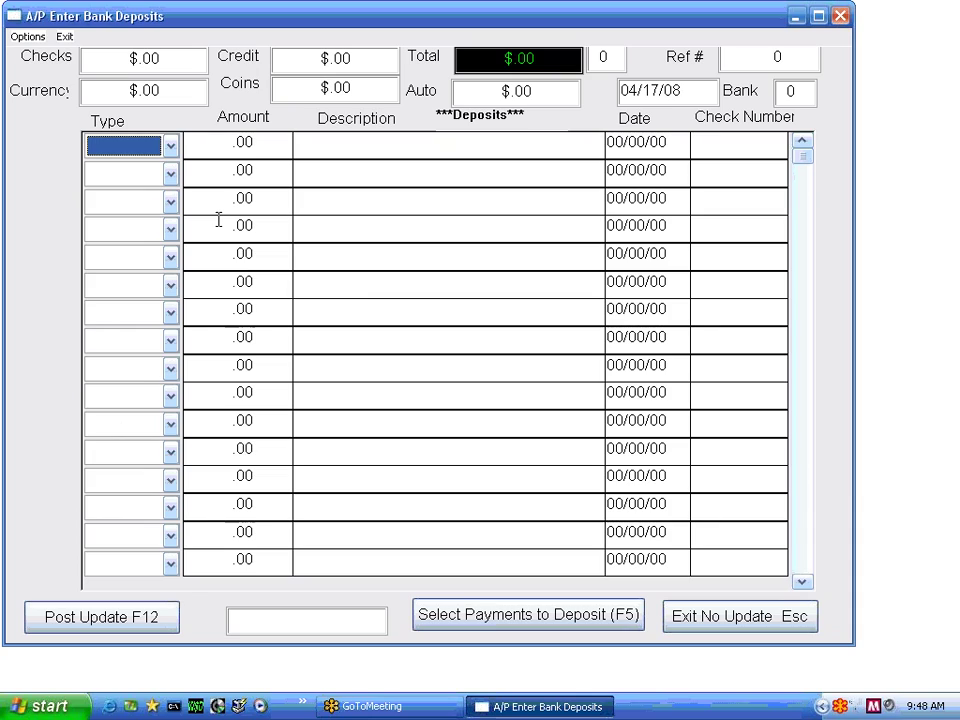
Enter a Check line of 444.00 in the first row with the description 876876, date 04/17/08 and no check number
{"action": "key", "text": "Down"}
{"action": "key", "text": "Tab"}
{"action": "type", "text": "444"}
{"action": "key", "text": "Tab"}
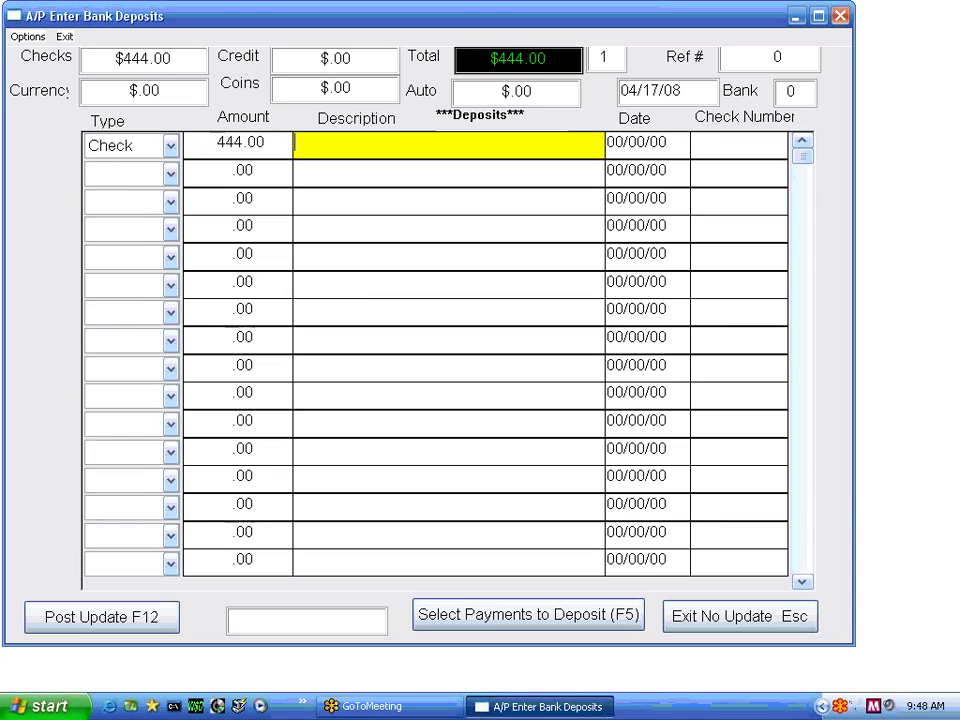
{"action": "type", "text": "876876"}
{"action": "key", "text": "Tab"}
{"action": "key", "text": "Tab"}
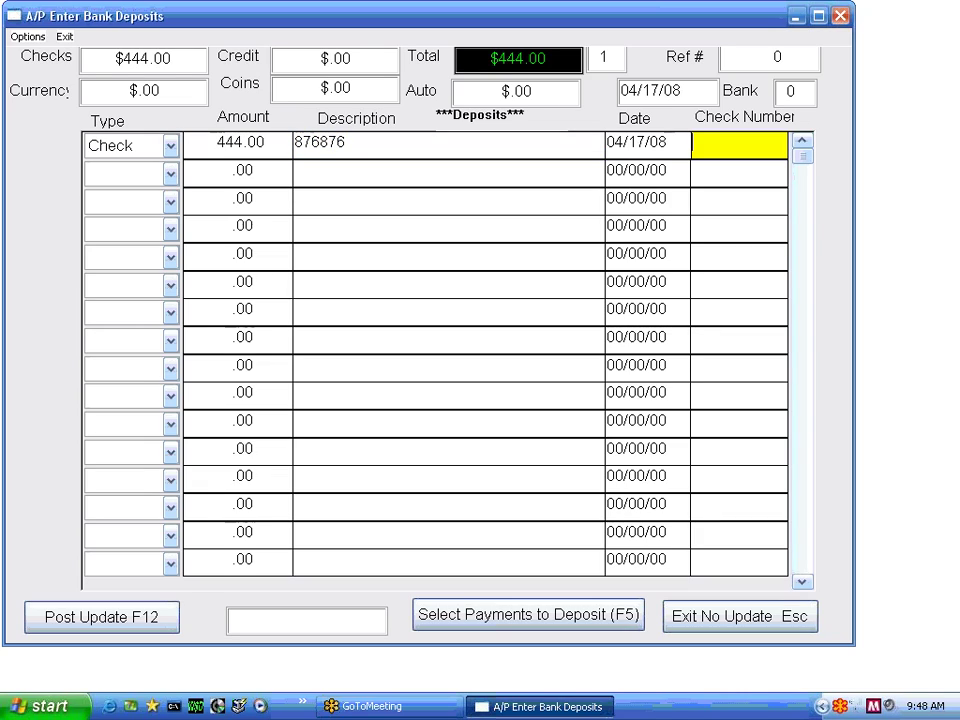
{"action": "key", "text": "Tab"}
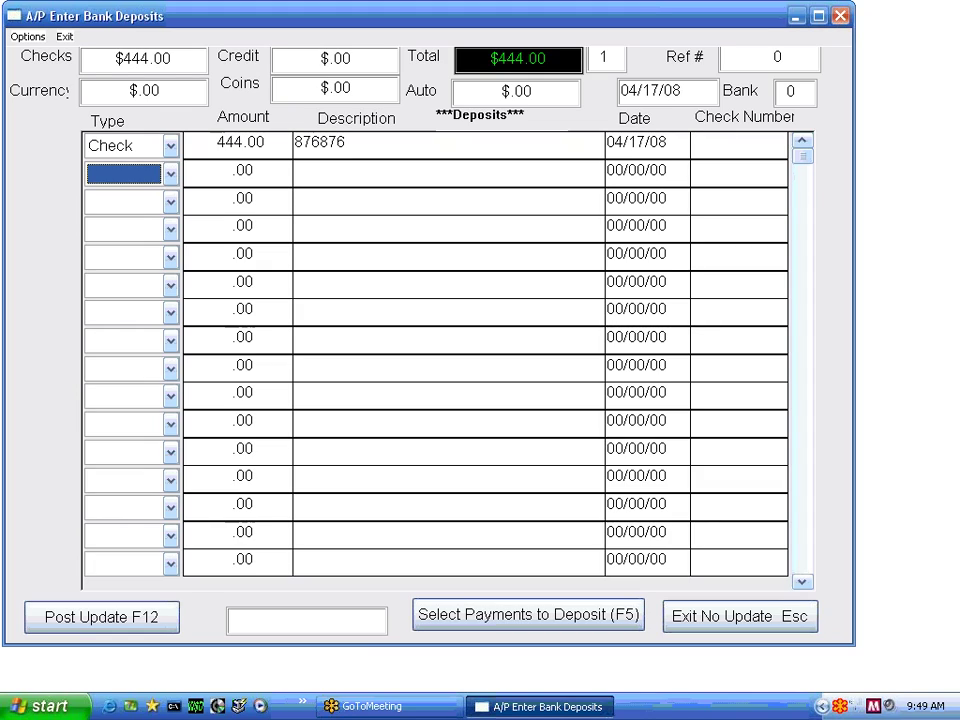
Enter an Auto line of 444.00 in the second row with the description JHGHJ and date 04/17/08
{"action": "key", "text": "Down"}
{"action": "key", "text": "Tab"}
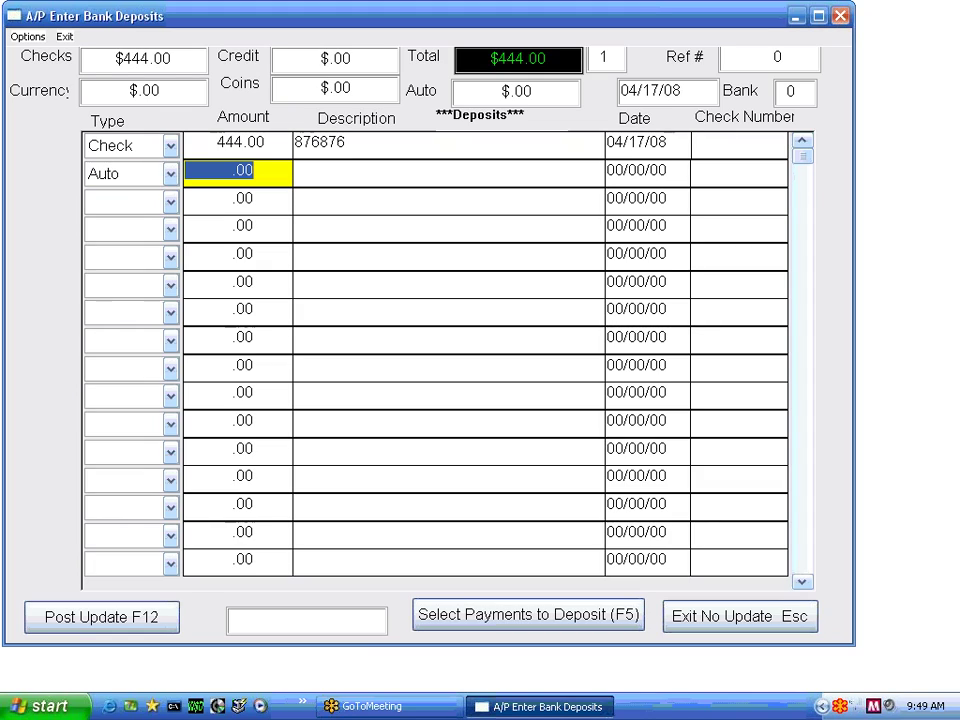
{"action": "type", "text": "444"}
{"action": "key", "text": "Tab"}
{"action": "type", "text": "JHGHJ"}
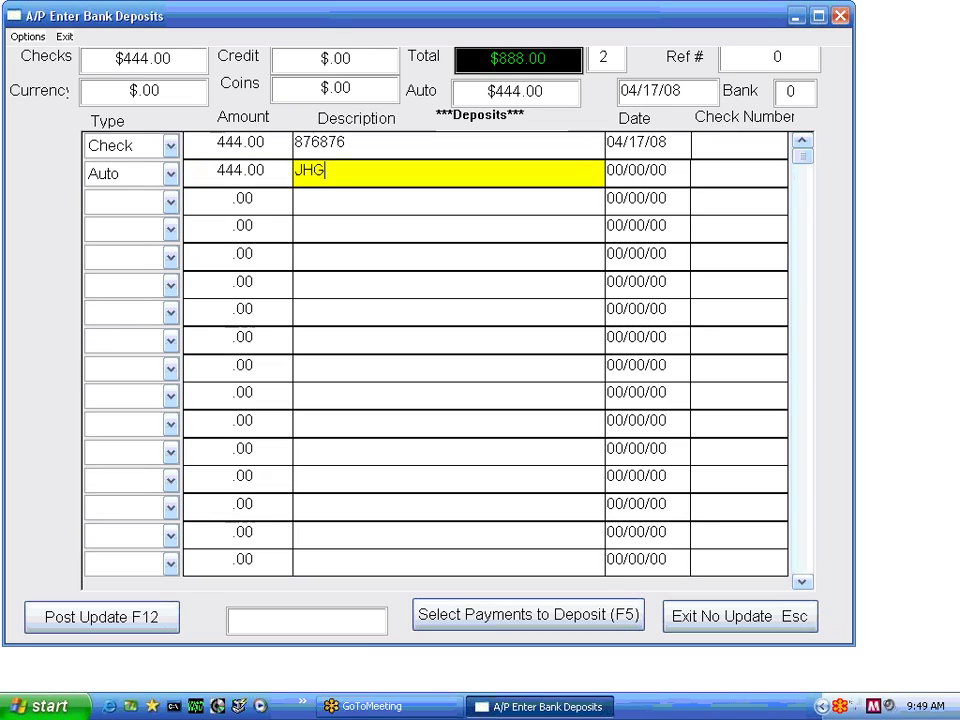
{"action": "key", "text": "Tab"}
{"action": "key", "text": "Tab"}
{"action": "key", "text": "Tab"}
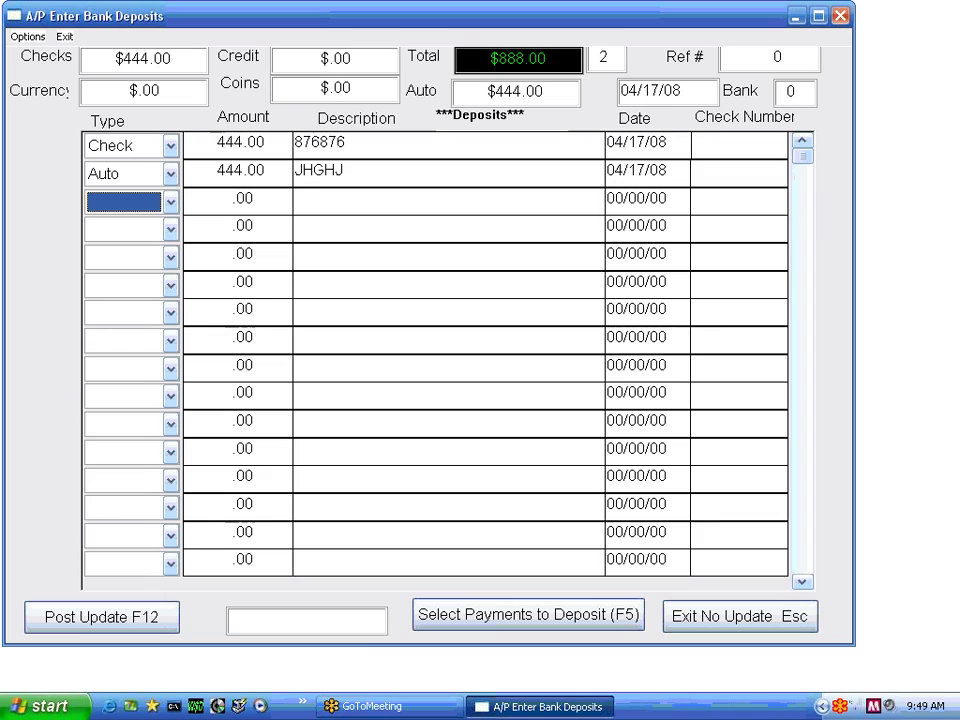
Enter a Cash line of 444.00 in the third row with the description 5555 and date 04/17/08
{"action": "key", "text": "a"}
{"action": "left_click", "coordinate": [172, 202]}
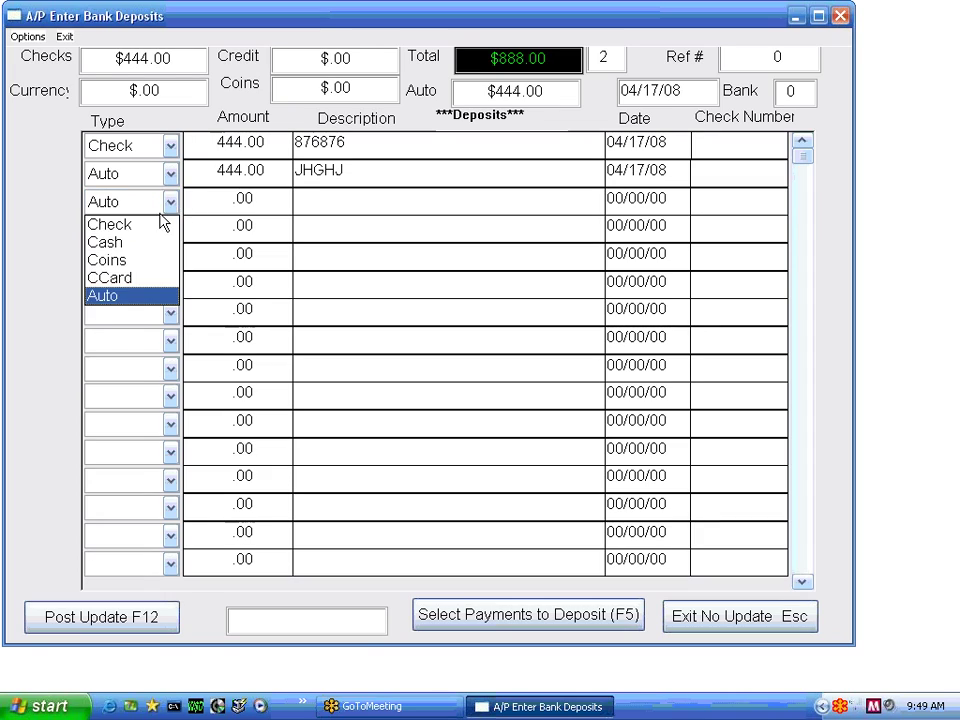
{"action": "left_click", "coordinate": [106, 243]}
{"action": "key", "text": "Tab"}
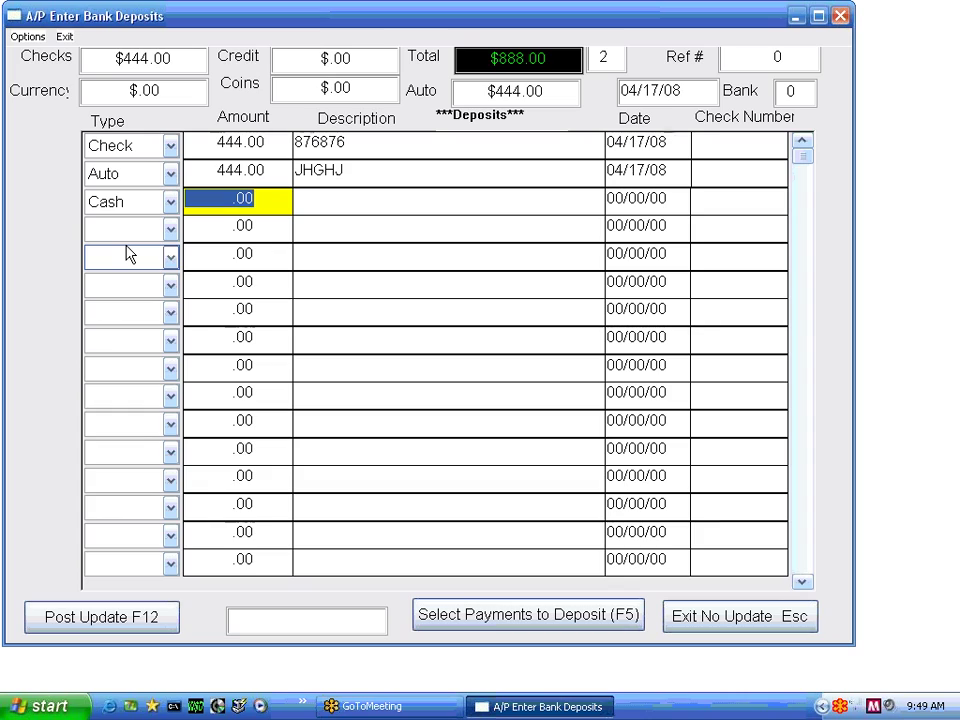
{"action": "type", "text": "444"}
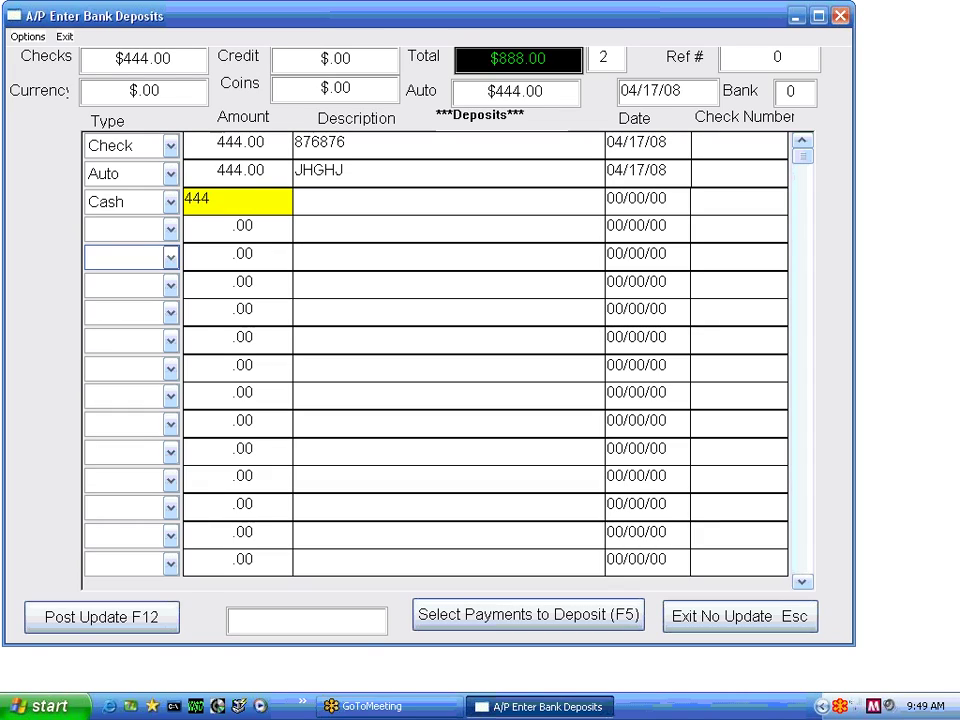
{"action": "key", "text": "Tab"}
{"action": "type", "text": "5555"}
{"action": "key", "text": "Tab"}
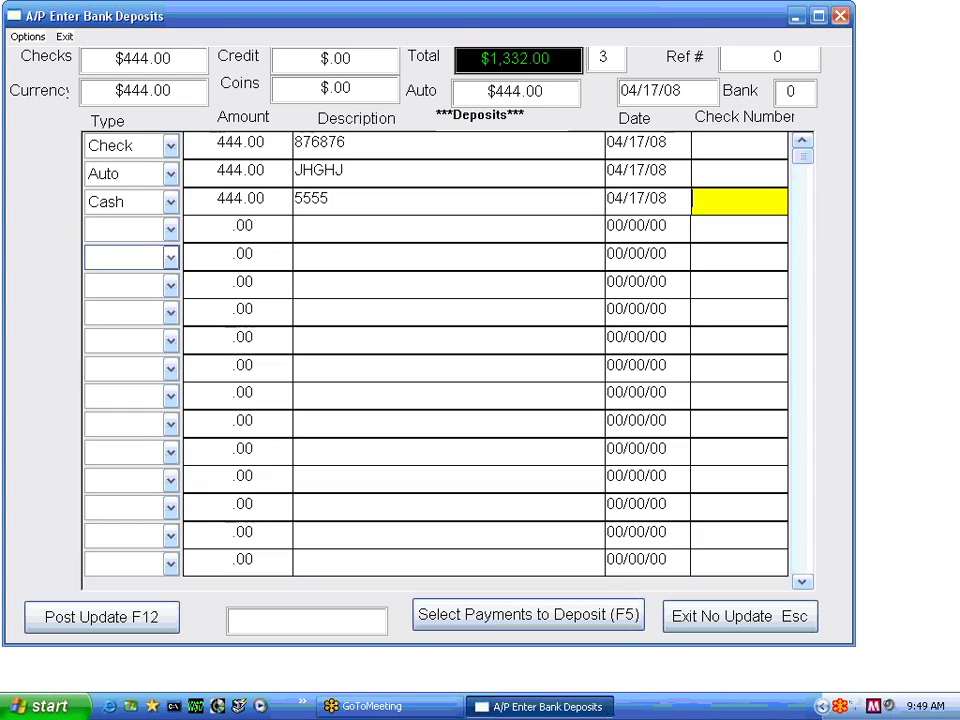
{"action": "key", "text": "Tab"}
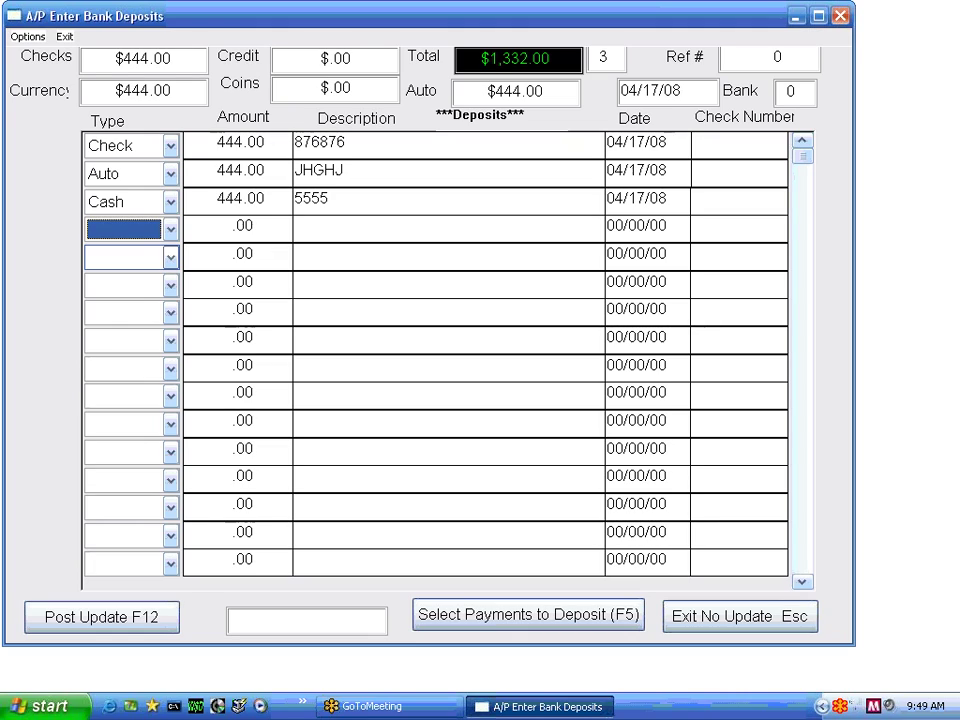
Enter a CCard line of 556.00 in the fourth row with a blank description and the date 04/17/08
{"action": "left_click", "coordinate": [170, 229]}
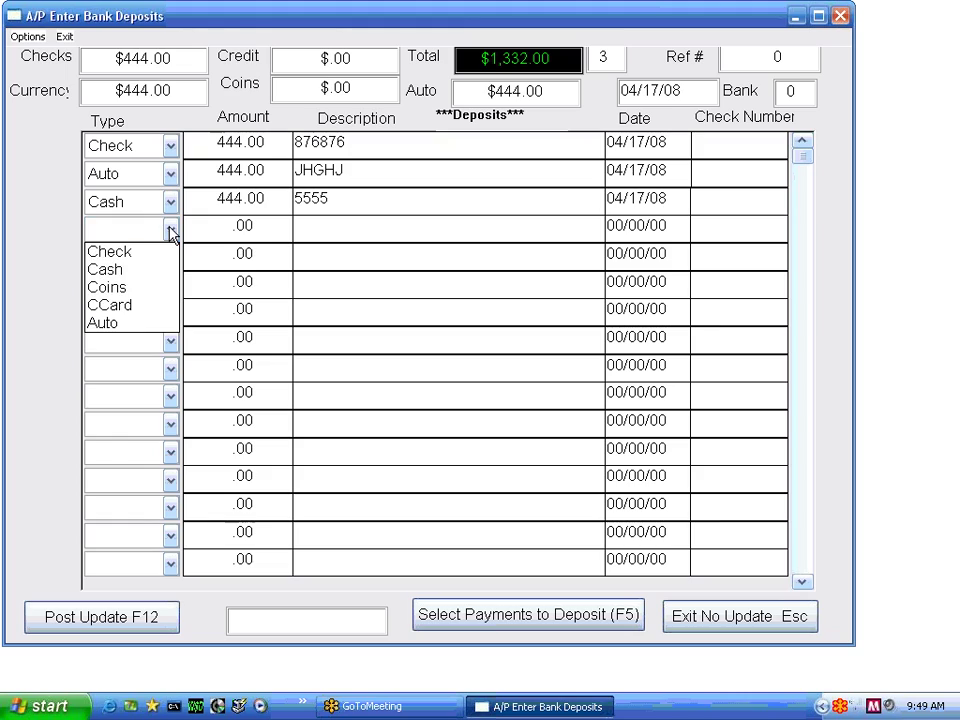
{"action": "left_click", "coordinate": [155, 310]}
{"action": "key", "text": "Tab"}
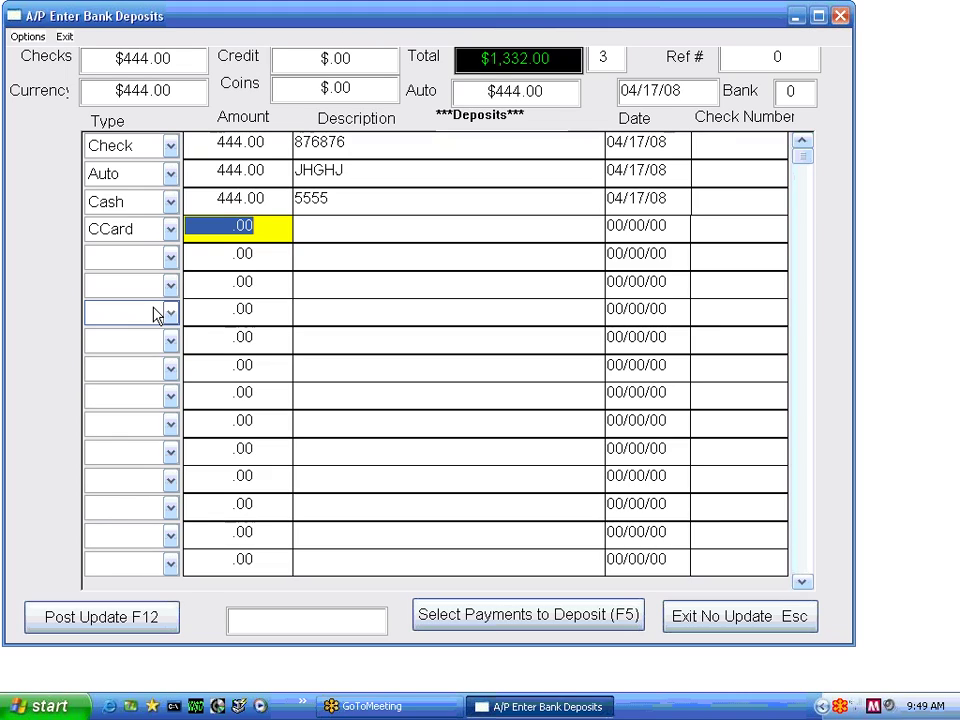
{"action": "type", "text": "556"}
{"action": "key", "text": "Tab"}
{"action": "key", "text": "Tab"}
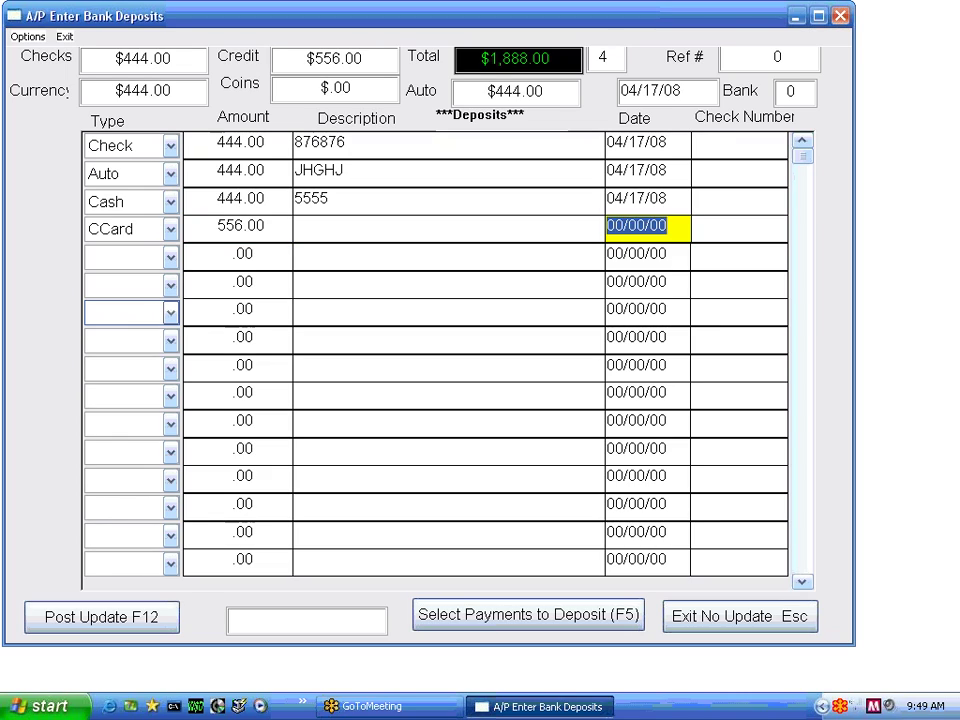
{"action": "key", "text": "Tab"}
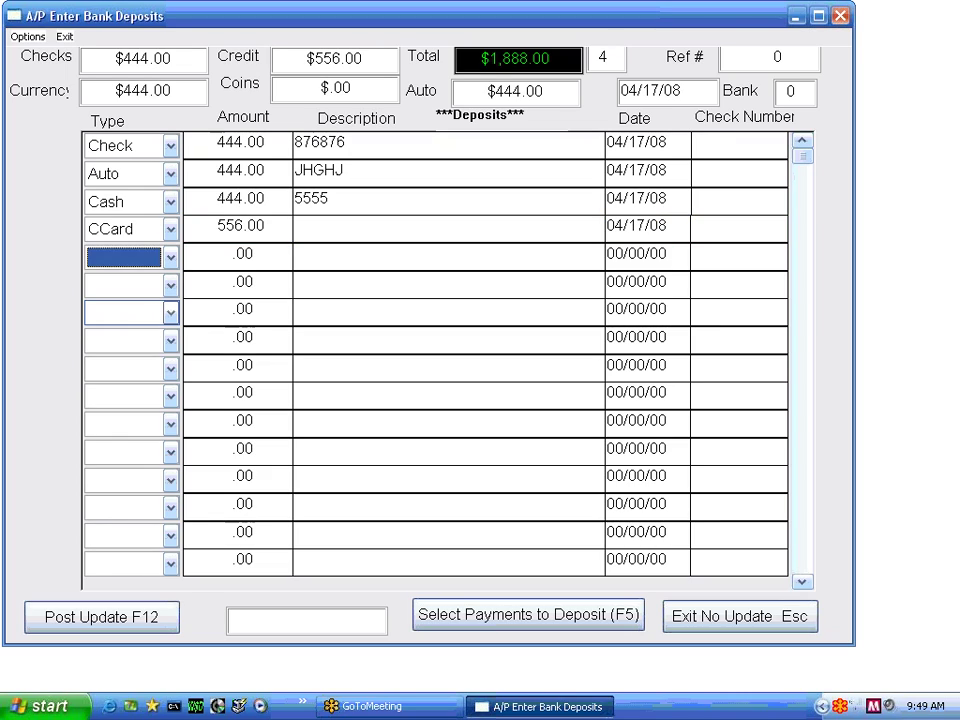
{"action": "left_click", "coordinate": [171, 260]}
{"action": "left_click", "coordinate": [171, 260]}
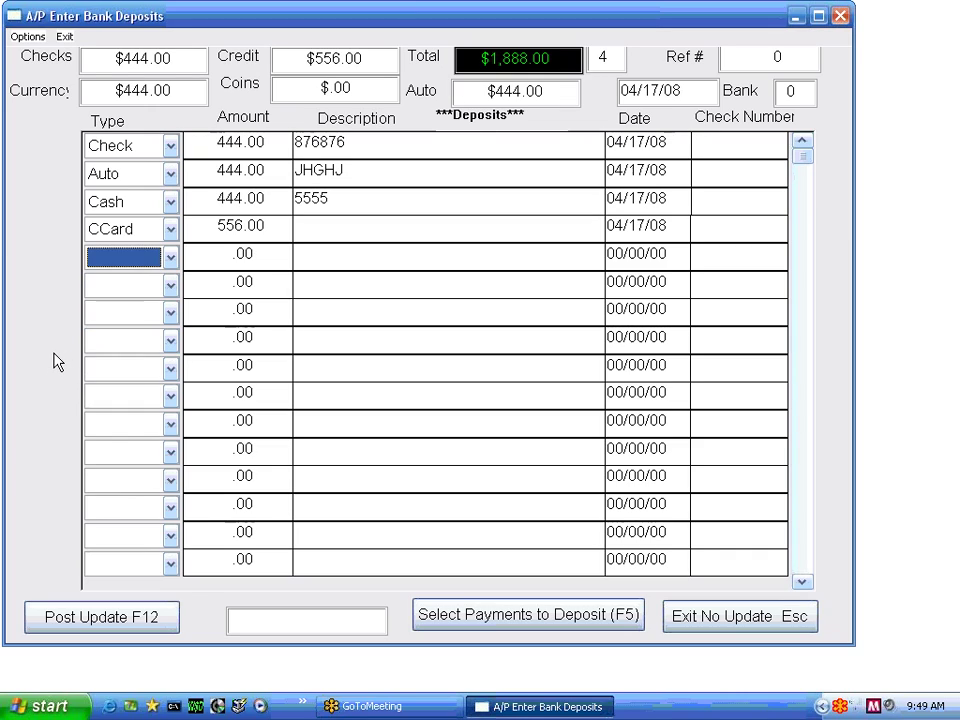
Post the deposit to the bank with the deposit date 04/18/08 and update its general ledger posting
{"action": "left_click", "coordinate": [150, 620]}
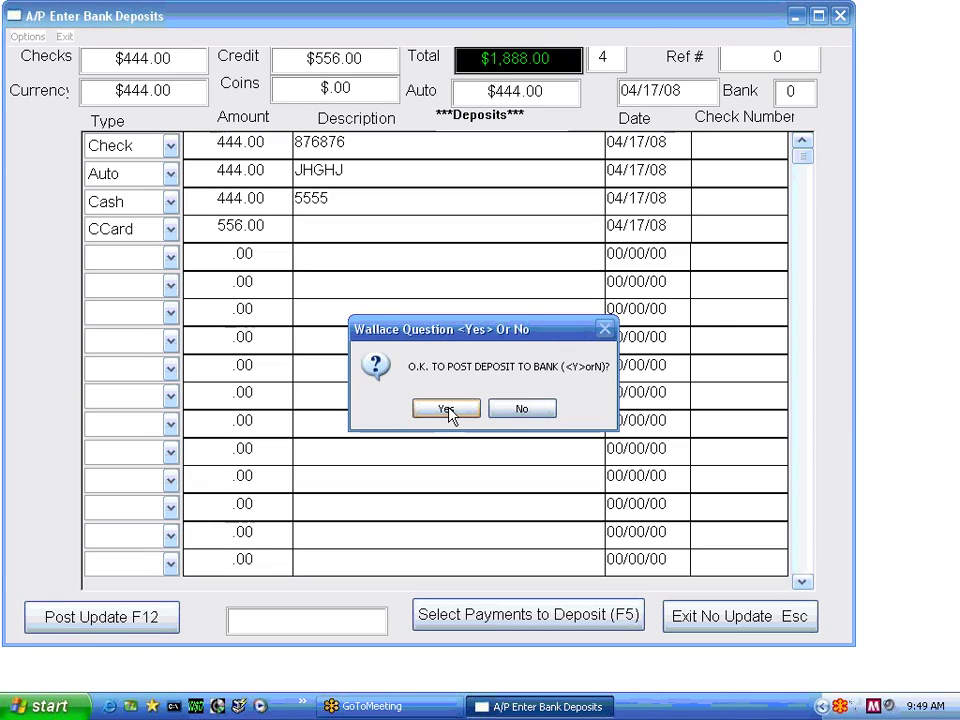
{"action": "left_click", "coordinate": [447, 412]}
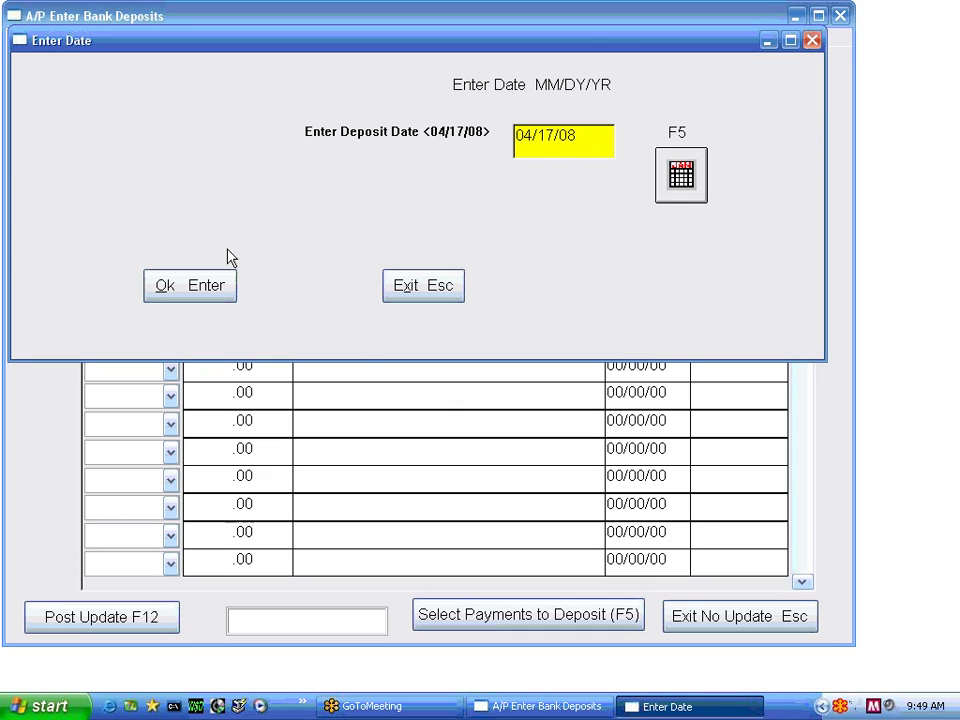
{"action": "left_click", "coordinate": [675, 180]}
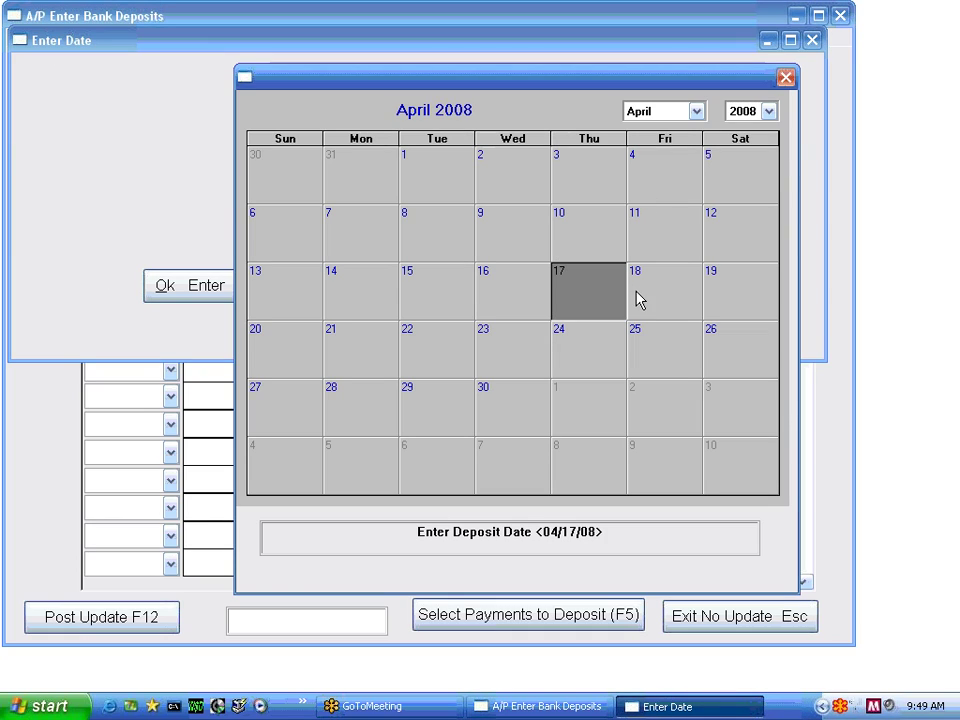
{"action": "left_click", "coordinate": [636, 300]}
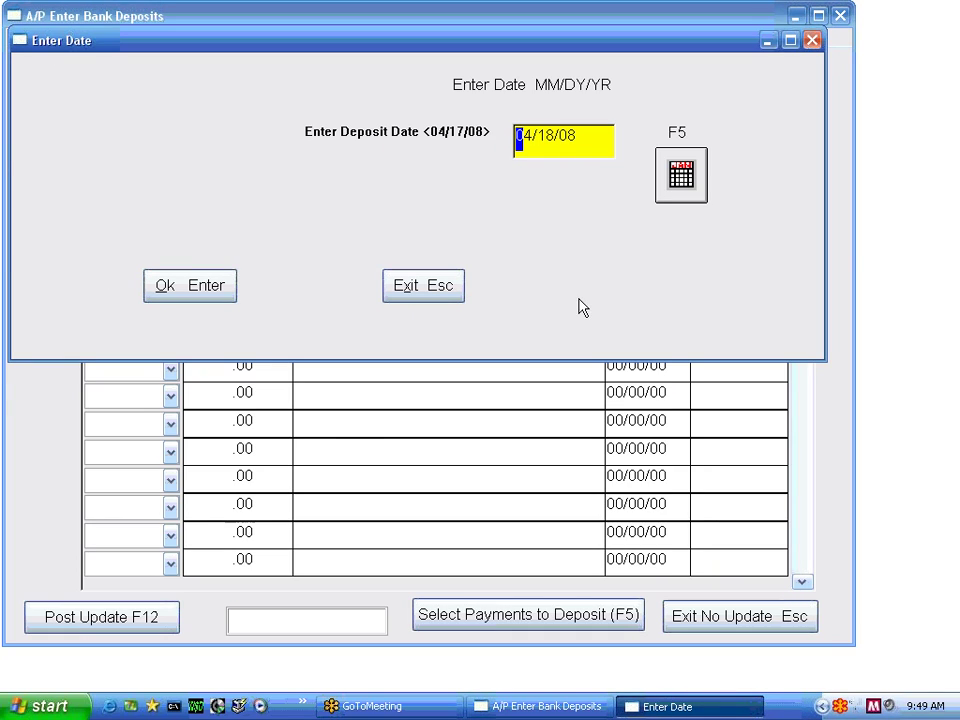
{"action": "left_click", "coordinate": [196, 288]}
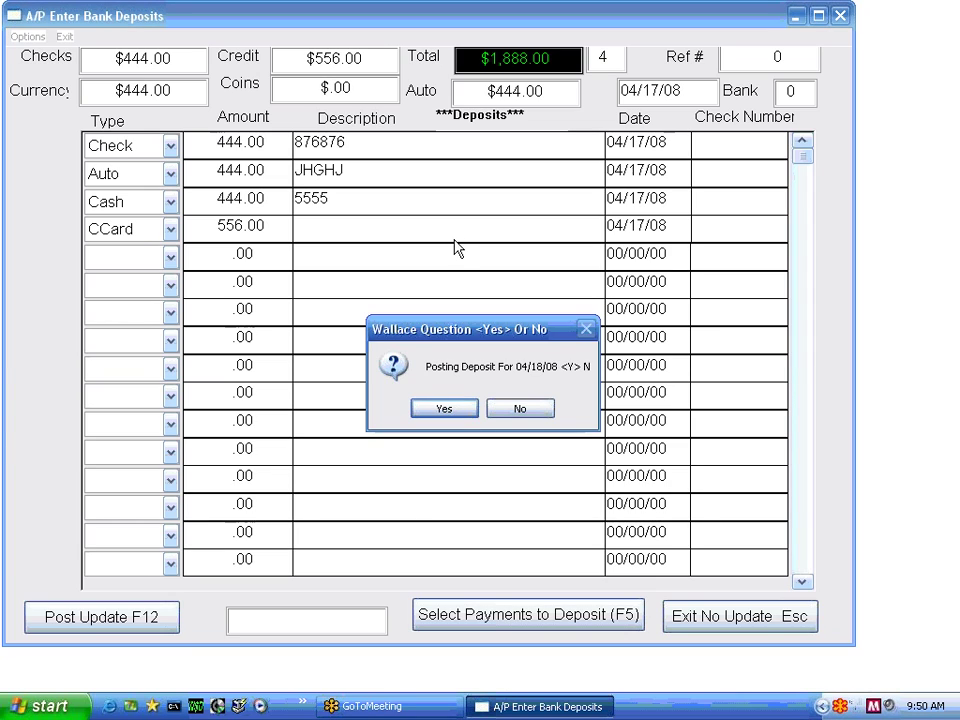
{"action": "left_click", "coordinate": [446, 412]}
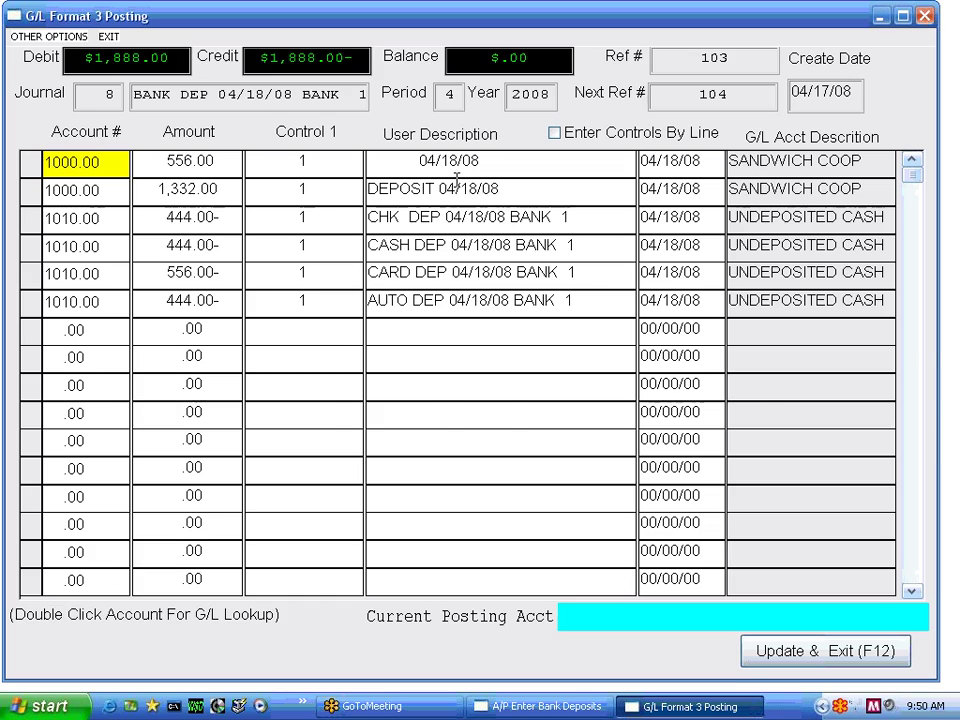
{"action": "key", "text": "F12"}
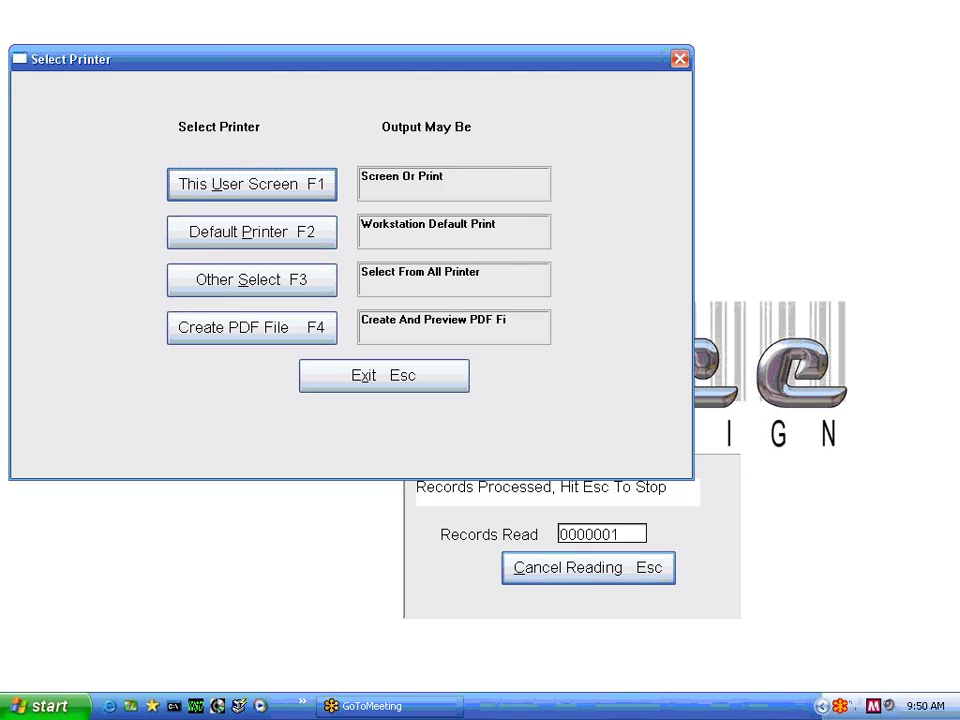
Preview the check deposit register on the user screen, then close it by cancelling the print
{"action": "left_click", "coordinate": [290, 186]}
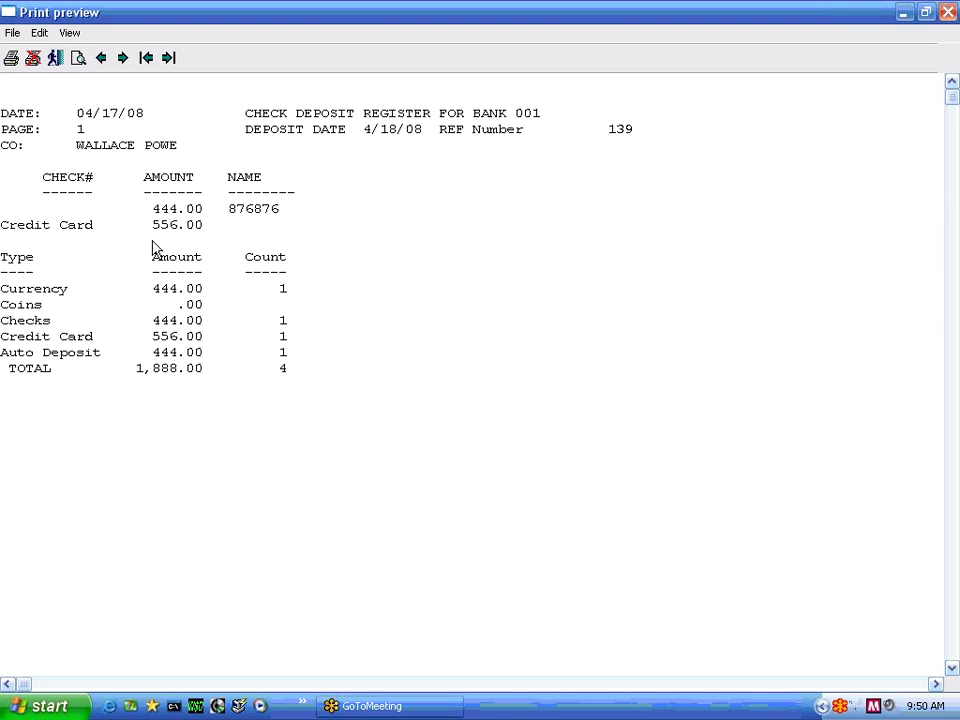
{"action": "left_click", "coordinate": [33, 58]}
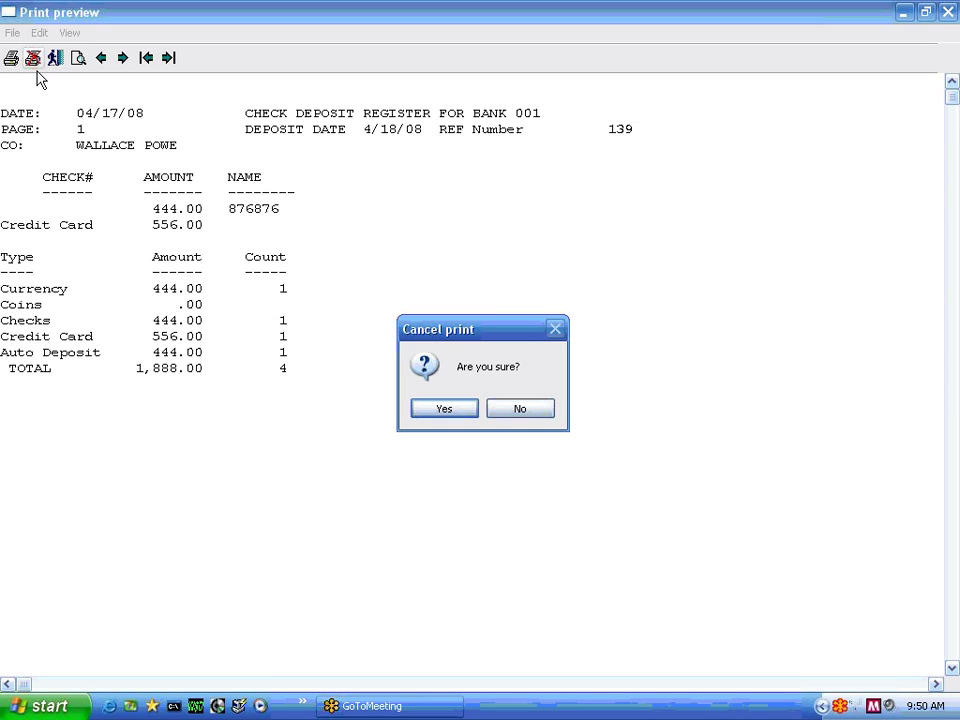
{"action": "left_click", "coordinate": [436, 412]}
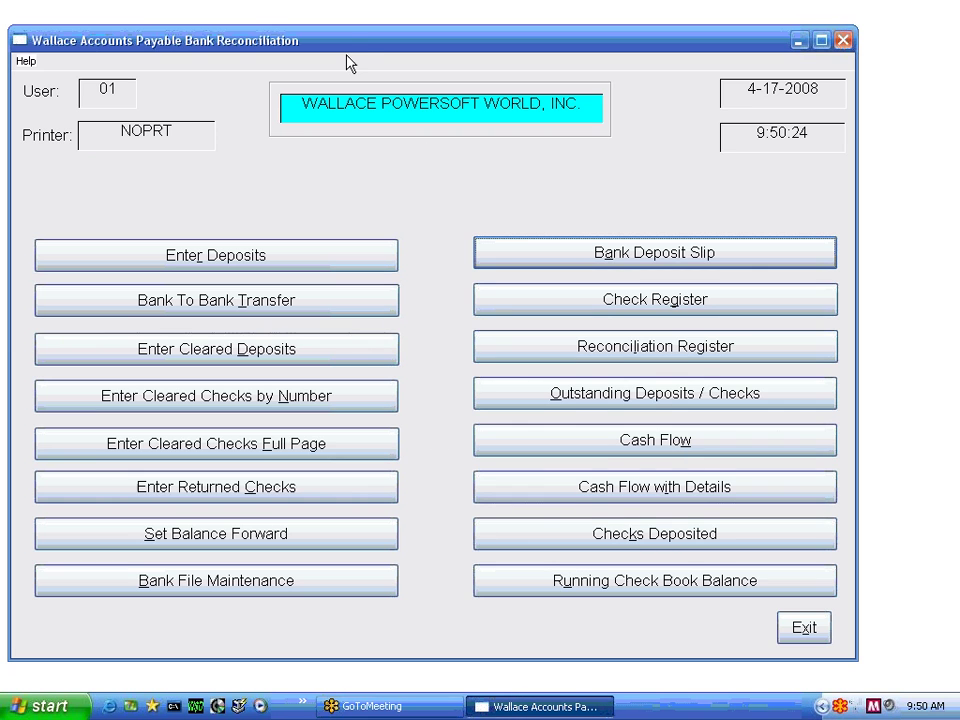